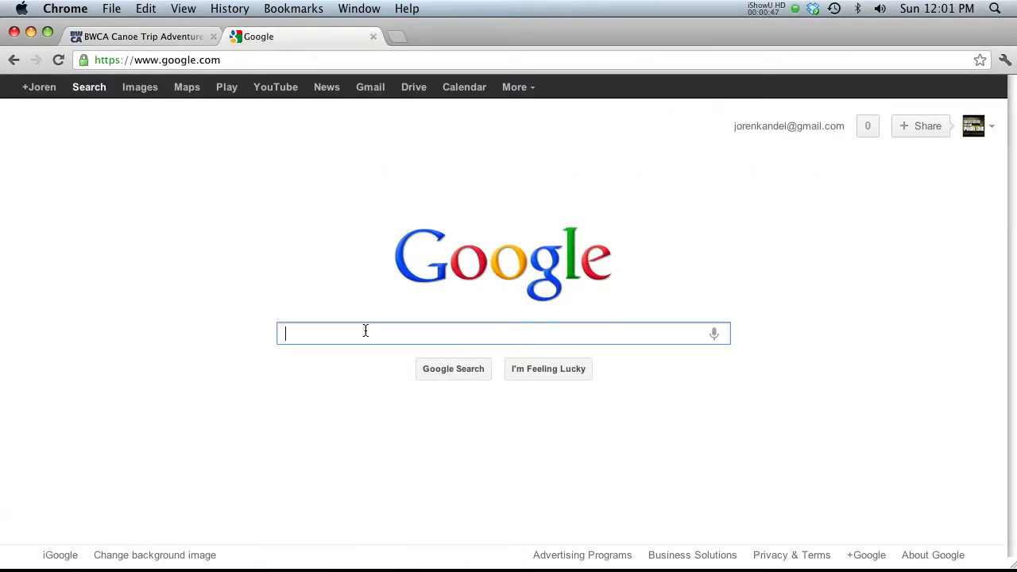
- Search the web for "bwca permits" and look through the results
type("bwca permits")
key("Return")
left_click_drag(134, 245, 224, 245)
left_click(603, 271)
scroll(603, 272, "down", 5)
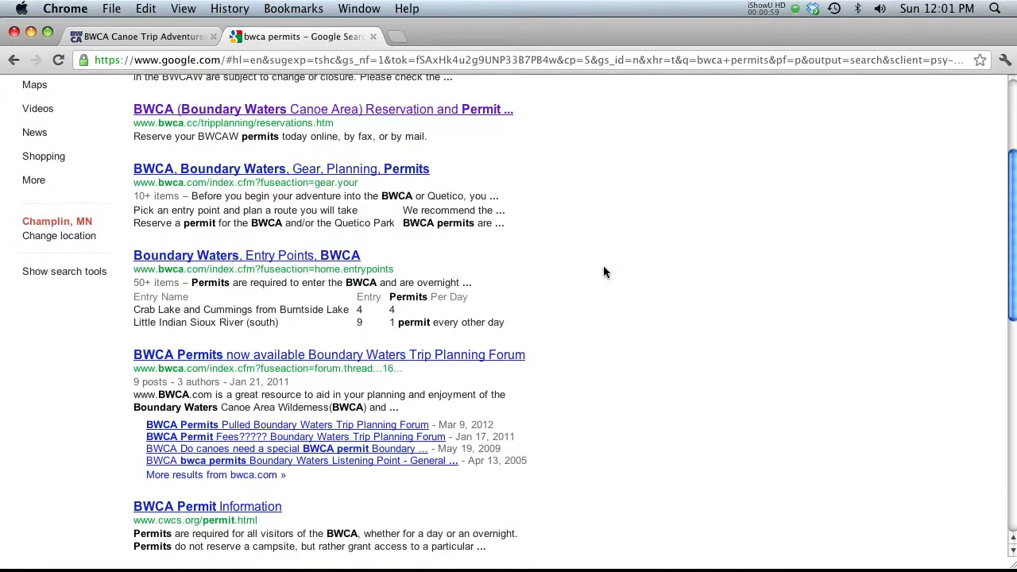
scroll(155, 290, "down", 3)
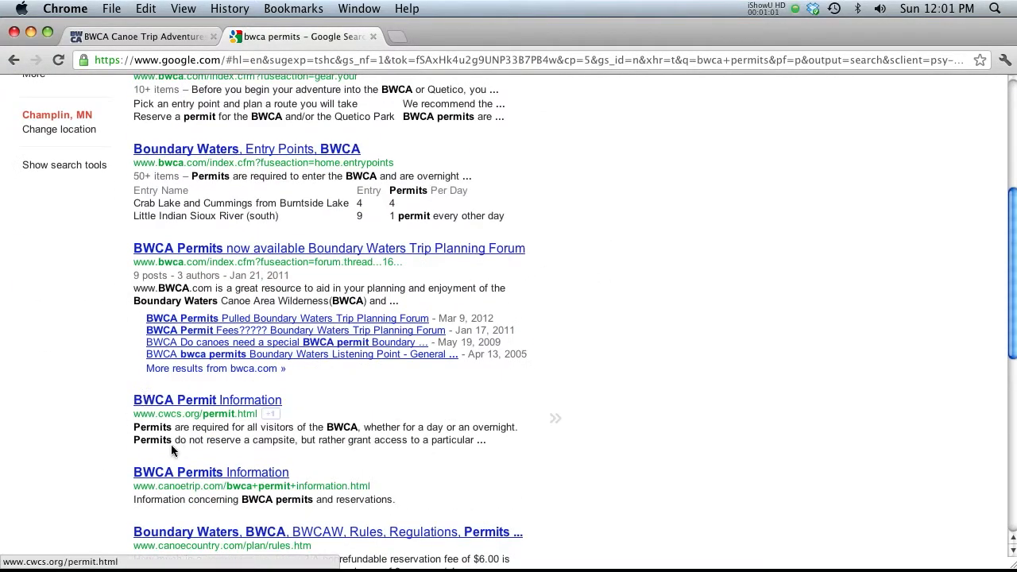
scroll(172, 450, "down", 4)
scroll(171, 451, "up", 10)
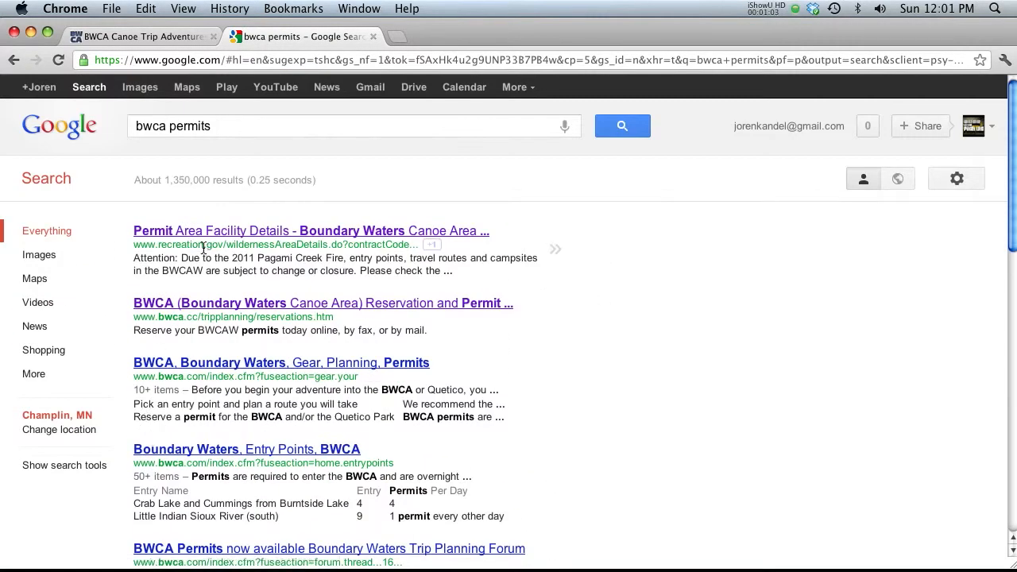
- Open the recreation.gov result on permit area details for the Boundary Waters Canoe Area
left_click_drag(131, 238, 199, 248)
left_click(210, 251)
left_click(204, 230)
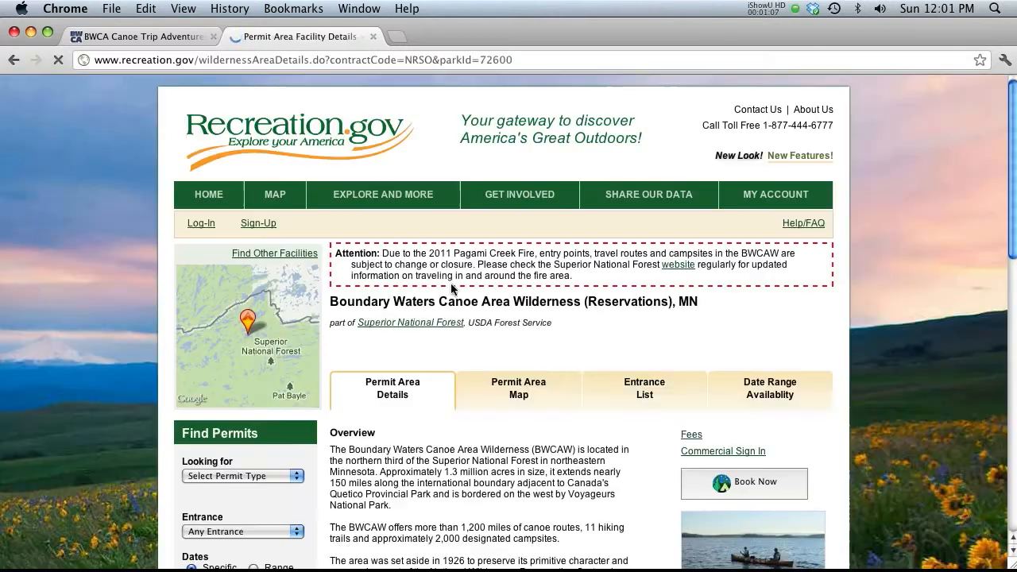
- Look over the Boundary Waters Canoe Area Wilderness permit area details and the overview text
scroll(470, 298, "down", 3)
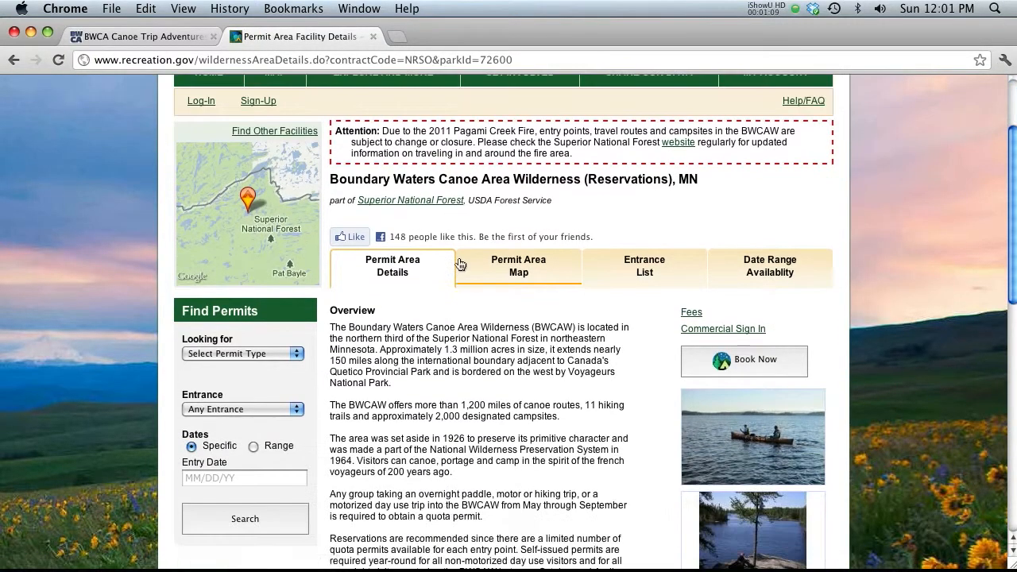
scroll(498, 316, "up", 3)
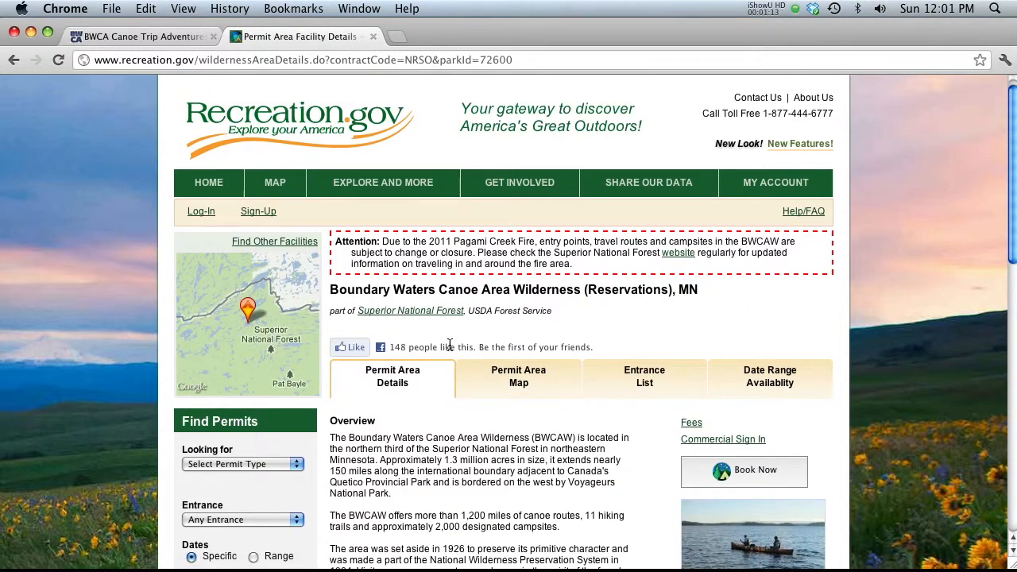
scroll(449, 348, "up", 1)
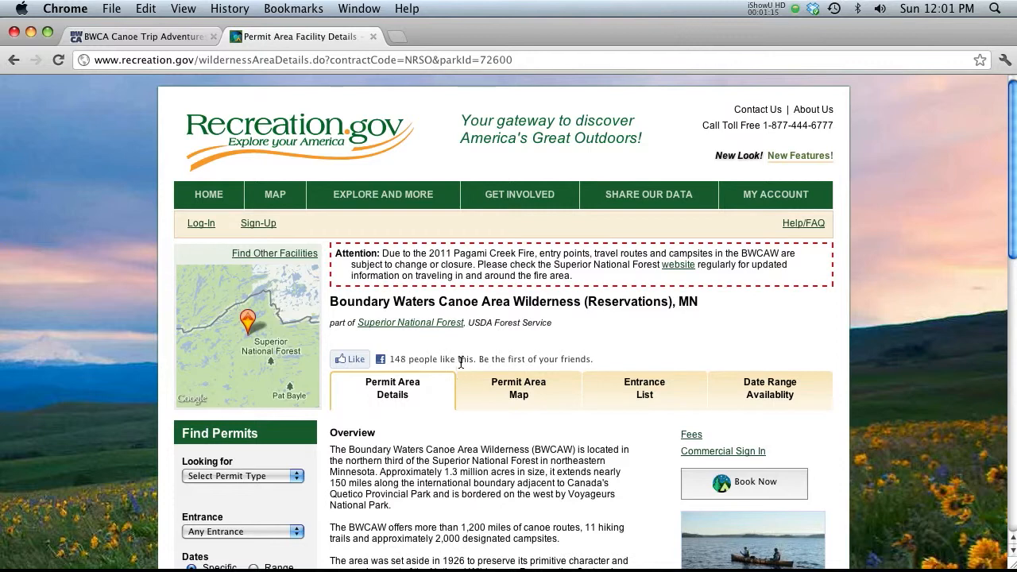
scroll(459, 358, "down", 1)
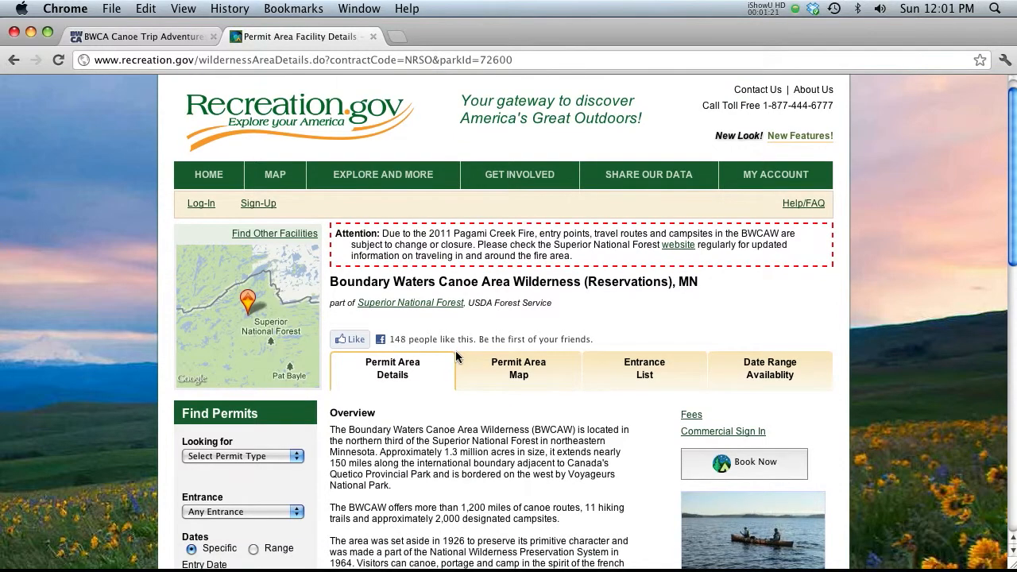
scroll(453, 333, "down", 1)
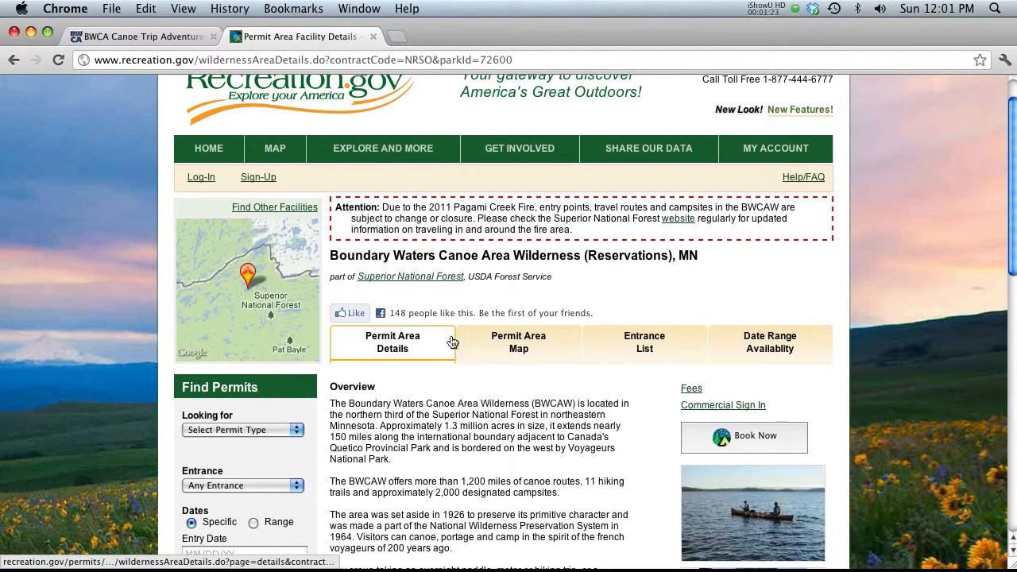
left_click(456, 327)
scroll(556, 320, "down", 5)
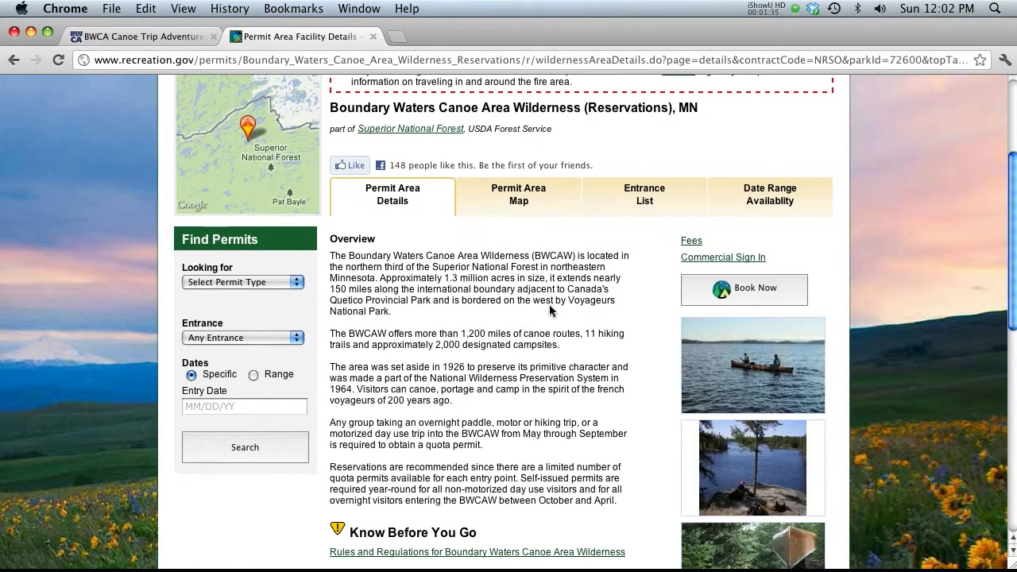
- Open the permit area map and view the entrance map with its legend
left_click(521, 200)
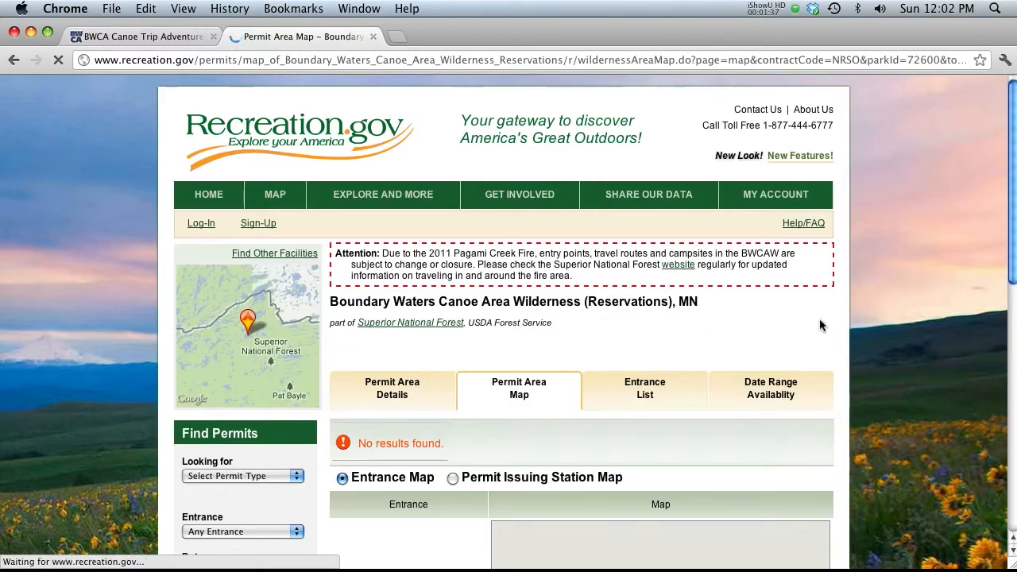
scroll(884, 301, "down", 5)
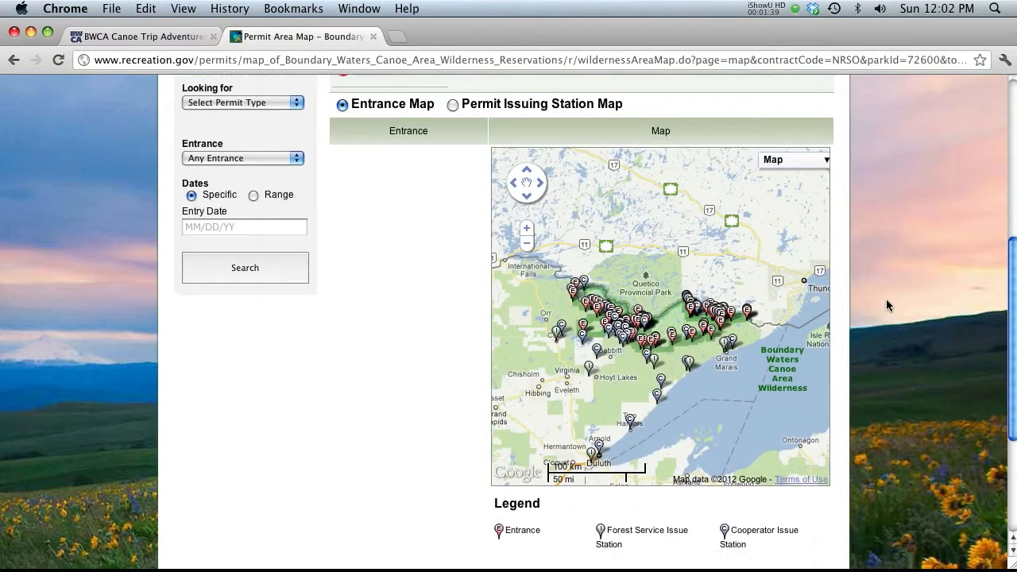
scroll(455, 260, "up", 5)
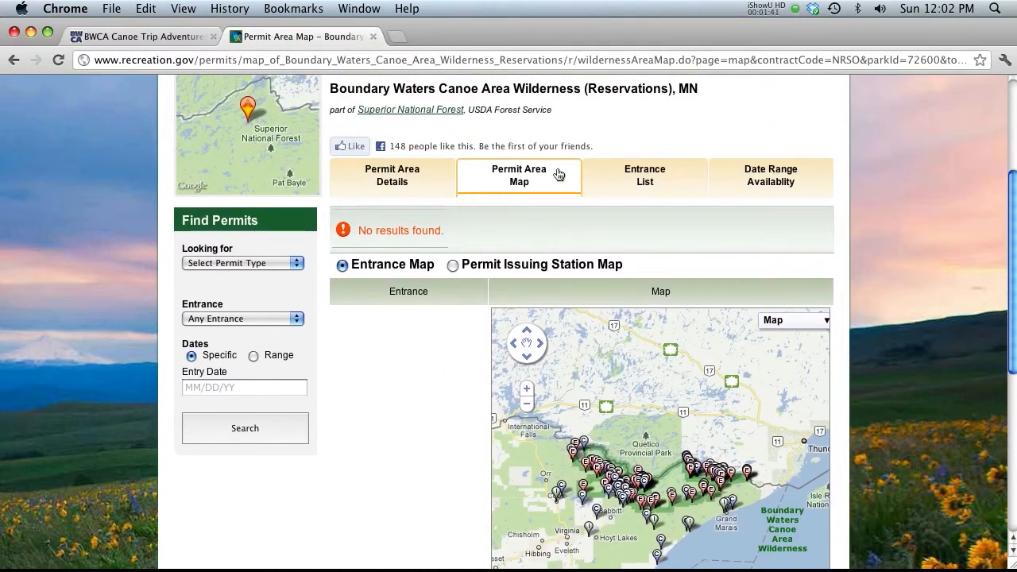
scroll(865, 255, "down", 2)
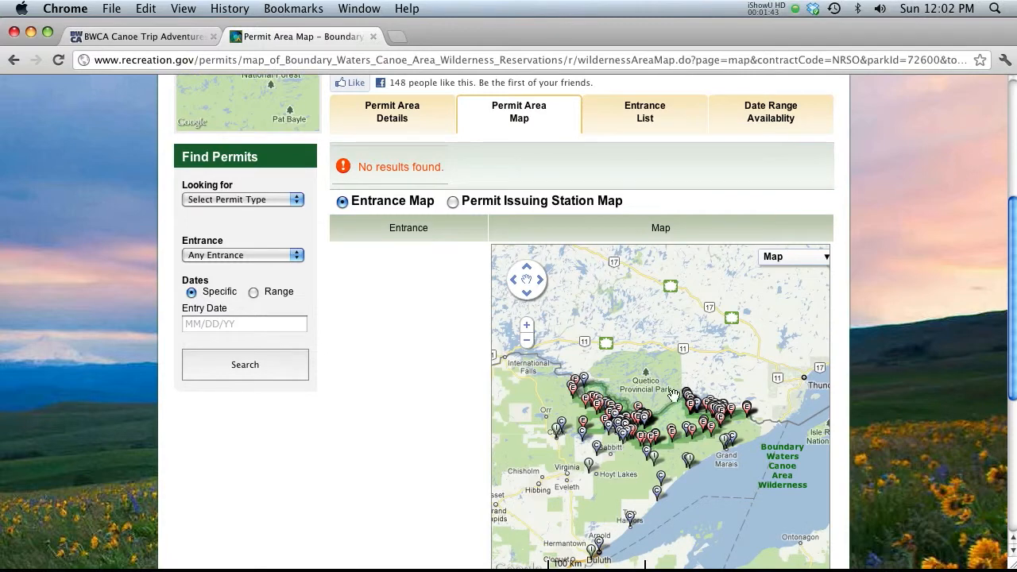
scroll(861, 327, "down", 4)
- Find entrance 51 - Missing Link Lake (op) on the entrance map and open its entry-date page
left_click(660, 282)
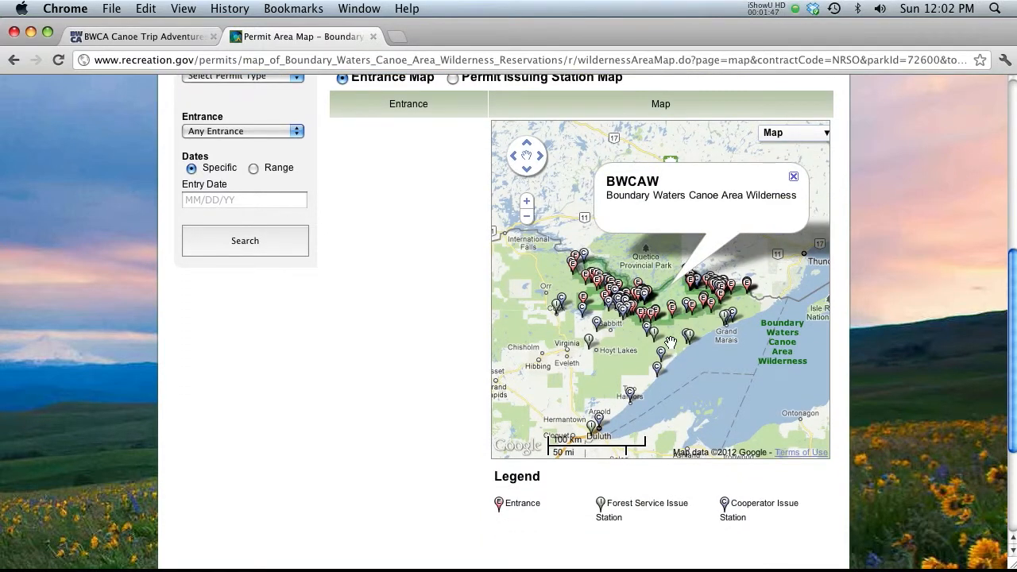
scroll(669, 343, "up", 1)
scroll(640, 310, "up", 1)
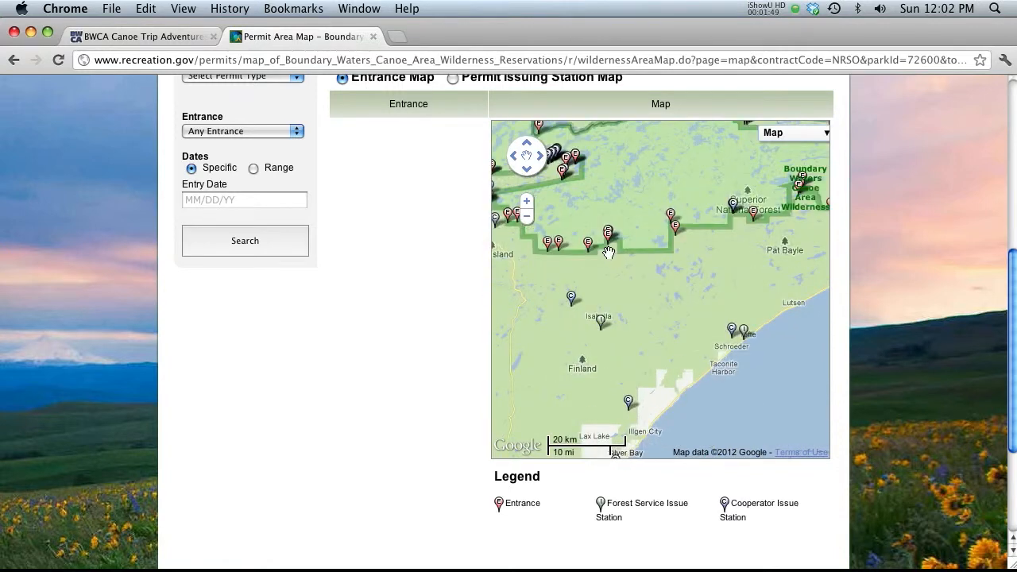
left_click_drag(594, 258, 741, 353)
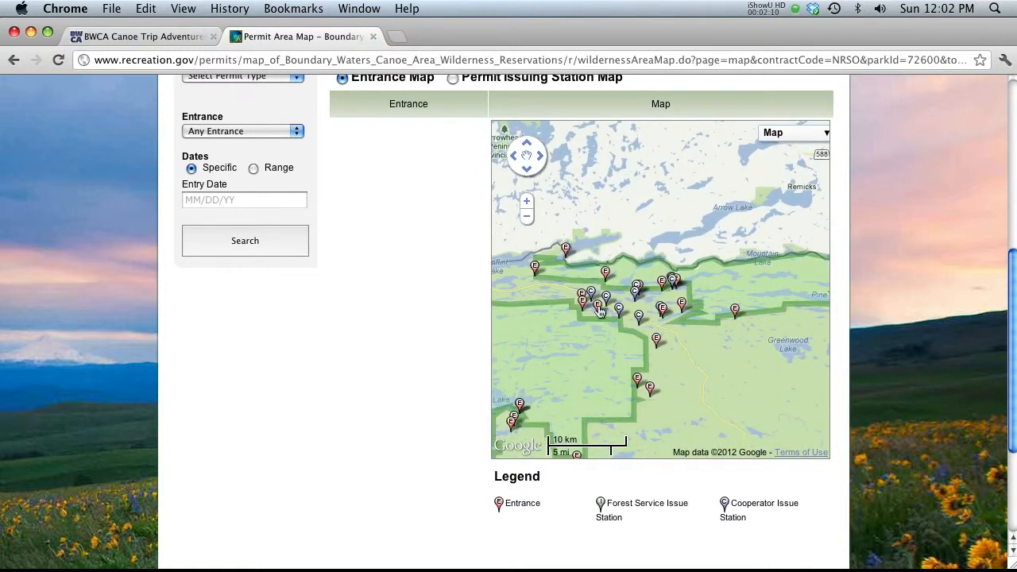
left_click(600, 311)
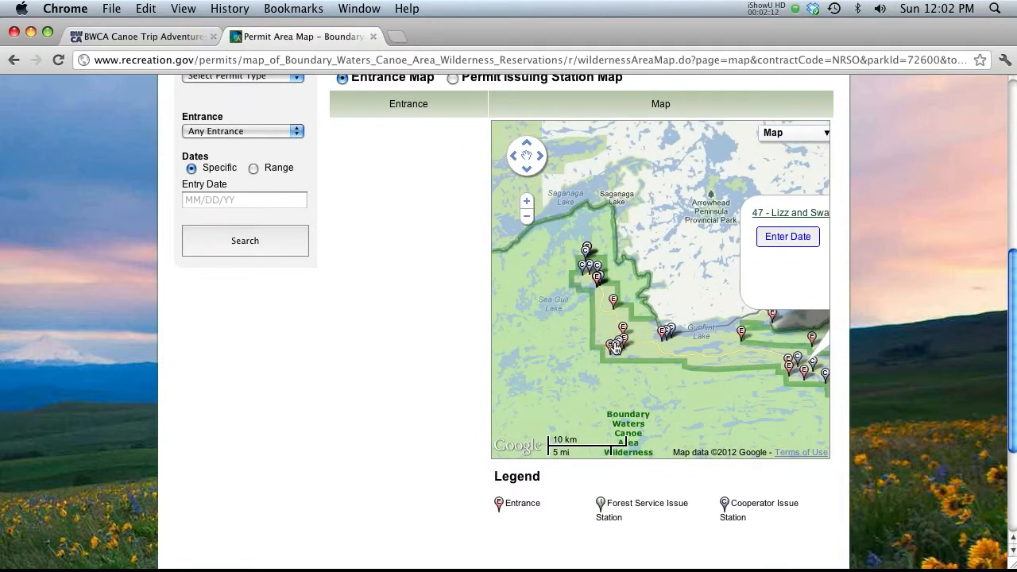
left_click(614, 348)
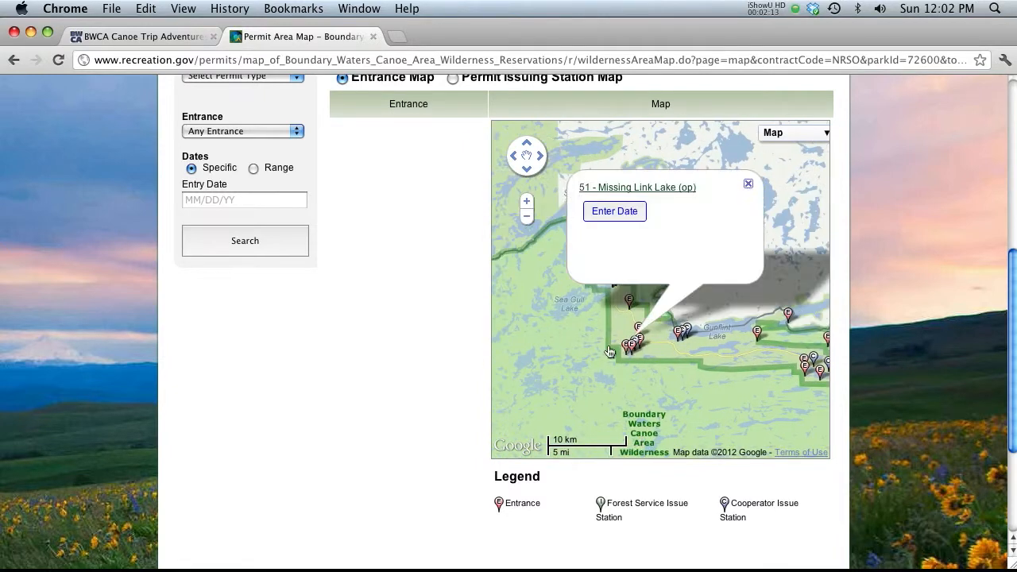
left_click(614, 212)
- Examine the May-June 2012 permit availability calendar, quotas and legend for the Missing Link Lake entrance
scroll(892, 300, "down", 3)
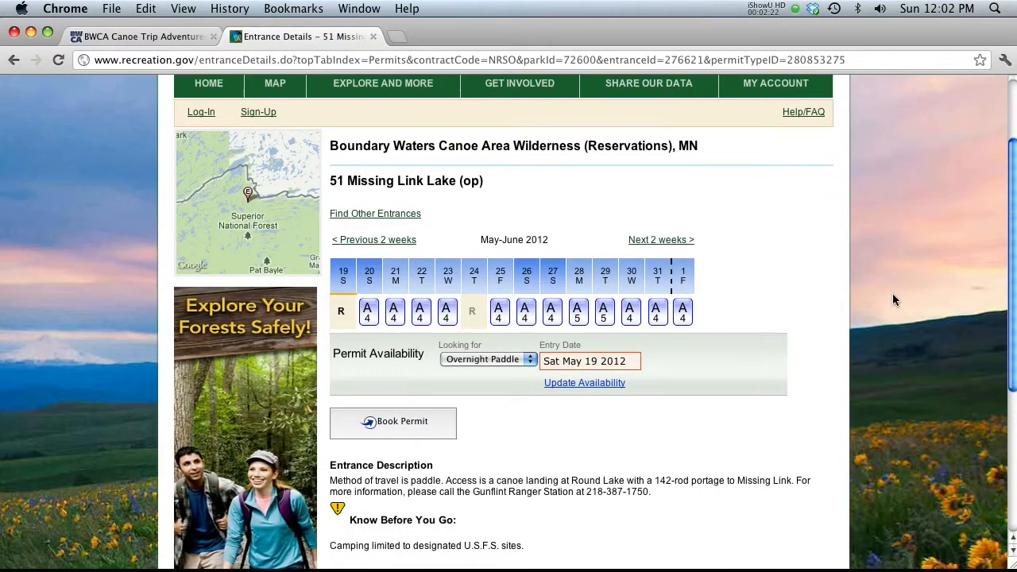
scroll(892, 300, "down", 2)
scroll(478, 205, "down", 1)
scroll(472, 195, "up", 2)
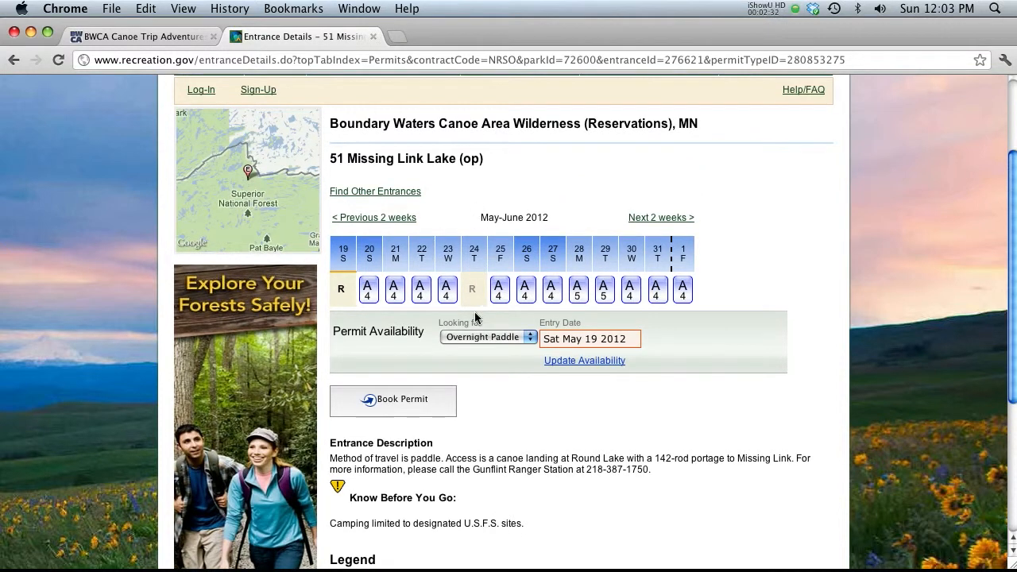
scroll(477, 310, "down", 2)
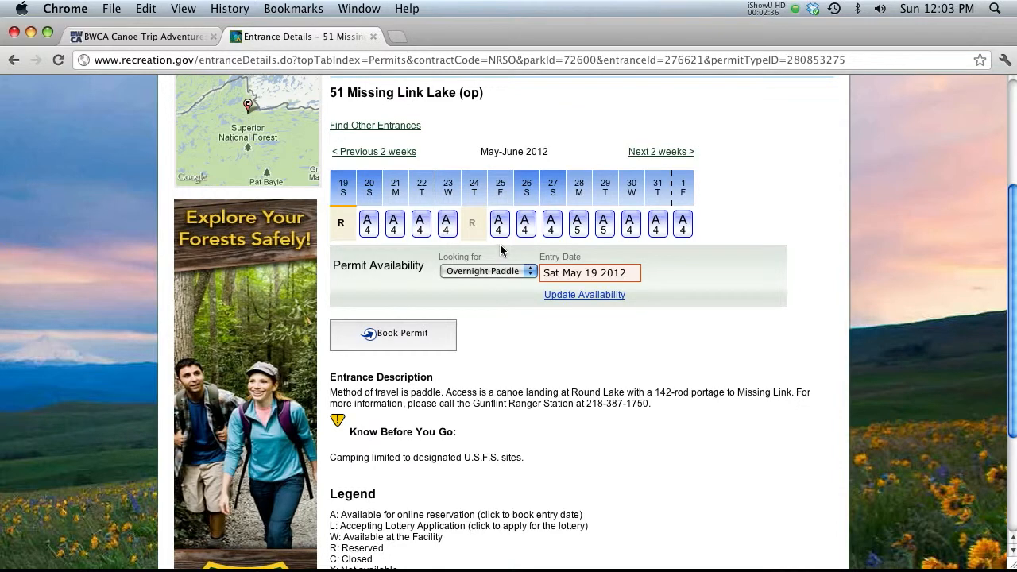
mouse_move(554, 229)
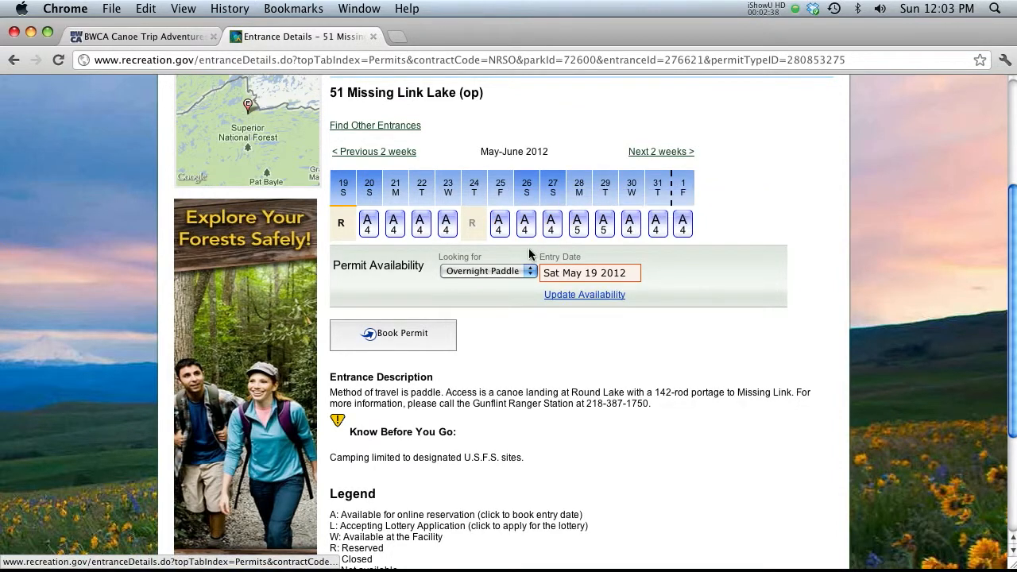
mouse_move(497, 234)
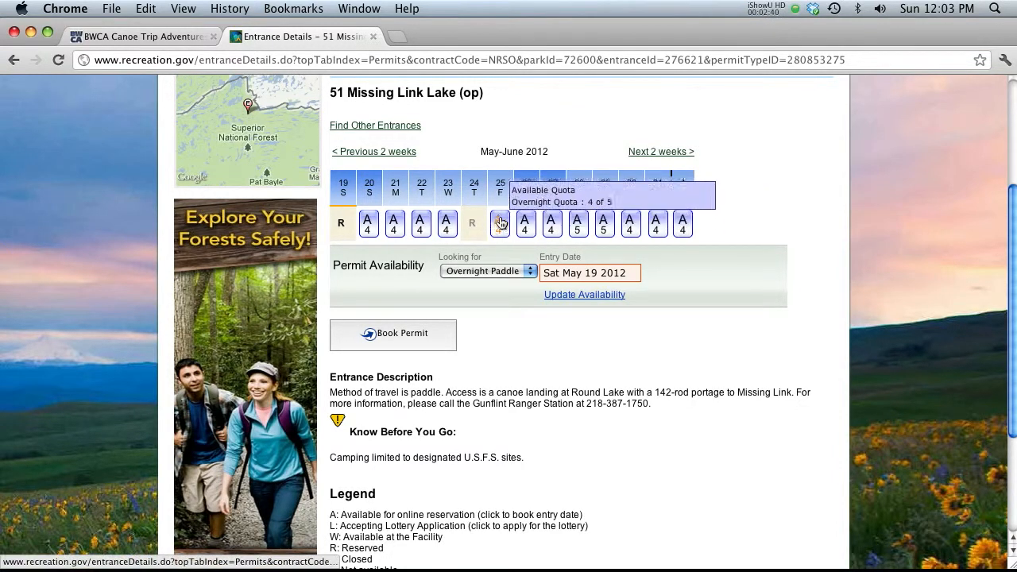
scroll(683, 254, "down", 1)
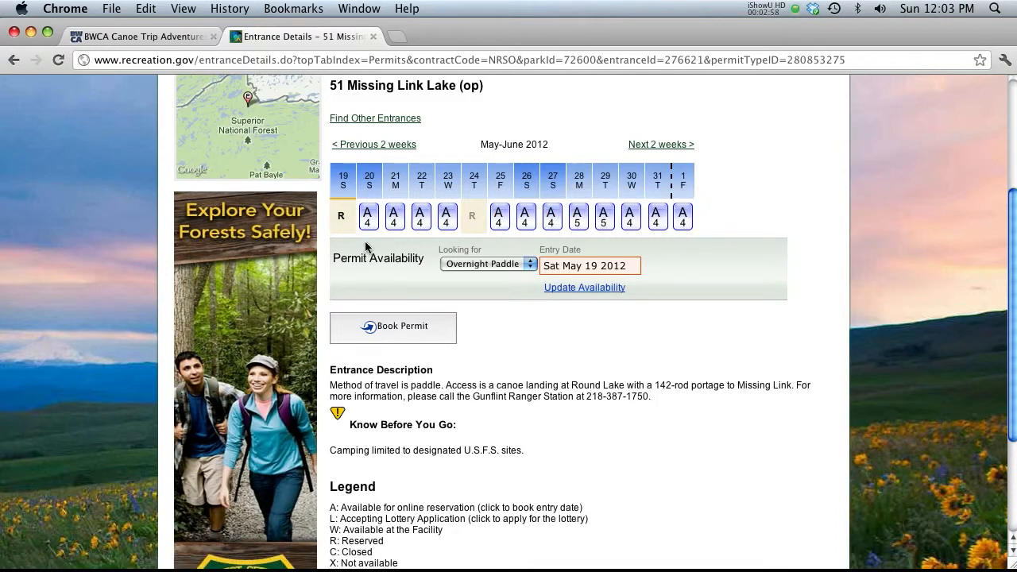
- Choose Sat May 26 2012 as the Overnight Paddle entry date and update the availability
left_click(524, 213)
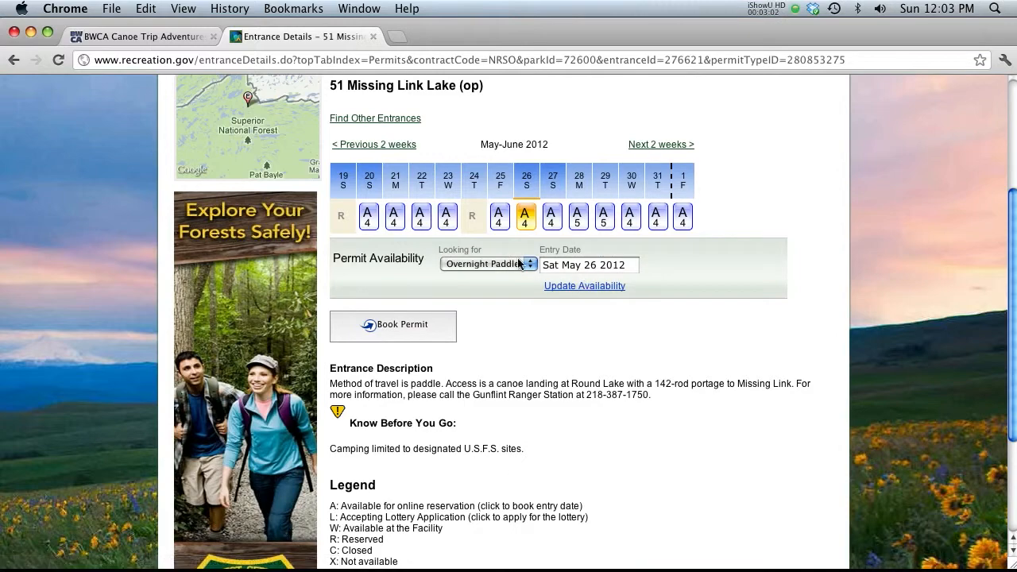
left_click(478, 263)
left_click(472, 262)
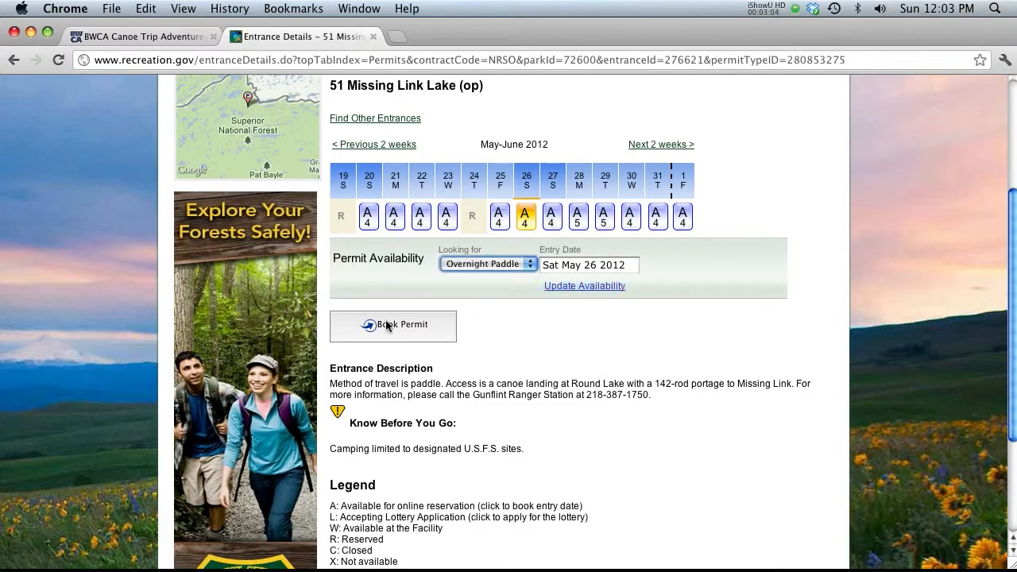
left_click(572, 287)
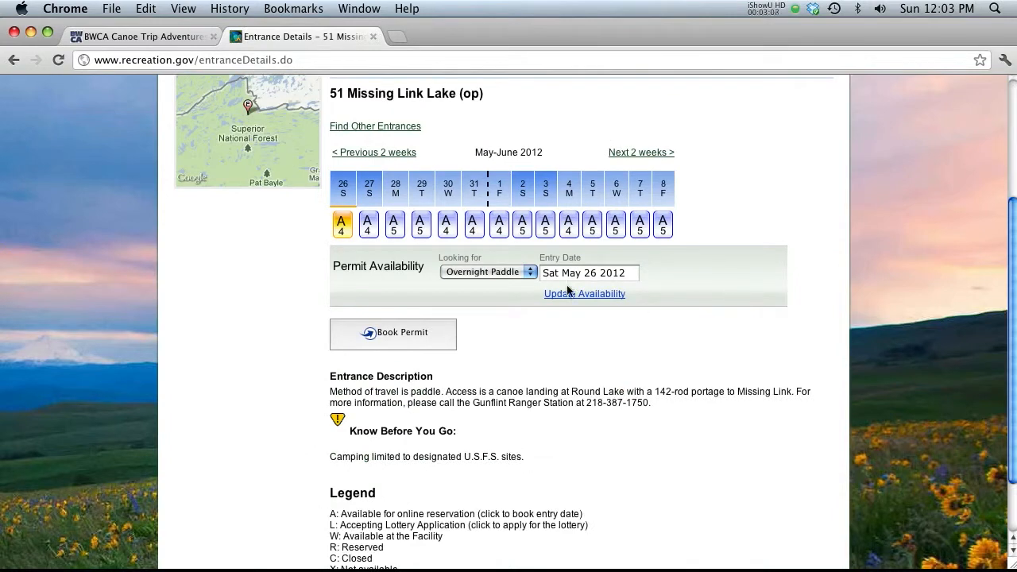
- Book the permit and log in as a registered member with the account email and password
left_click(413, 332)
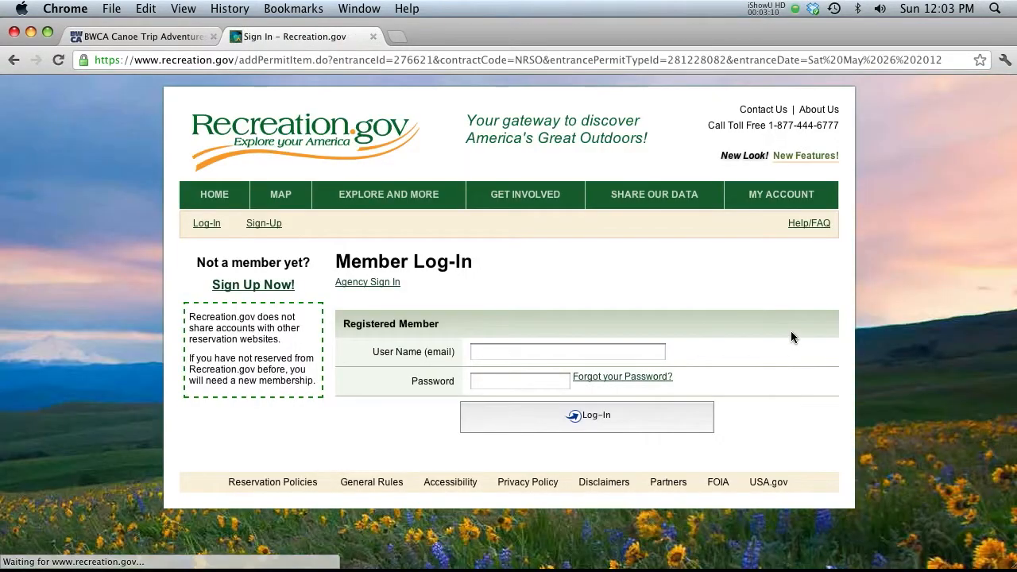
left_click(528, 349)
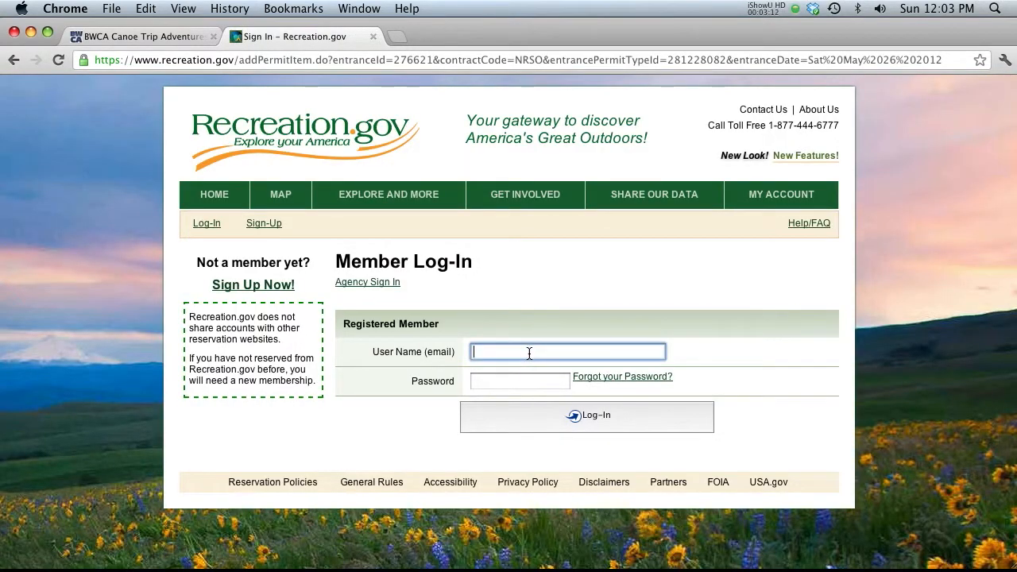
type("joren")
key("Down")
key("Tab")
type("*********")
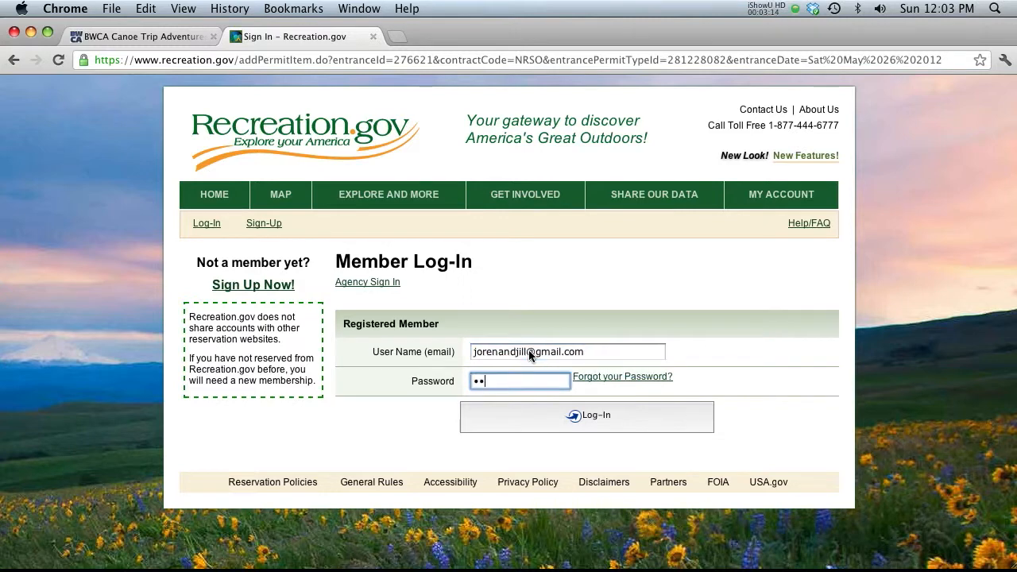
key("Return")
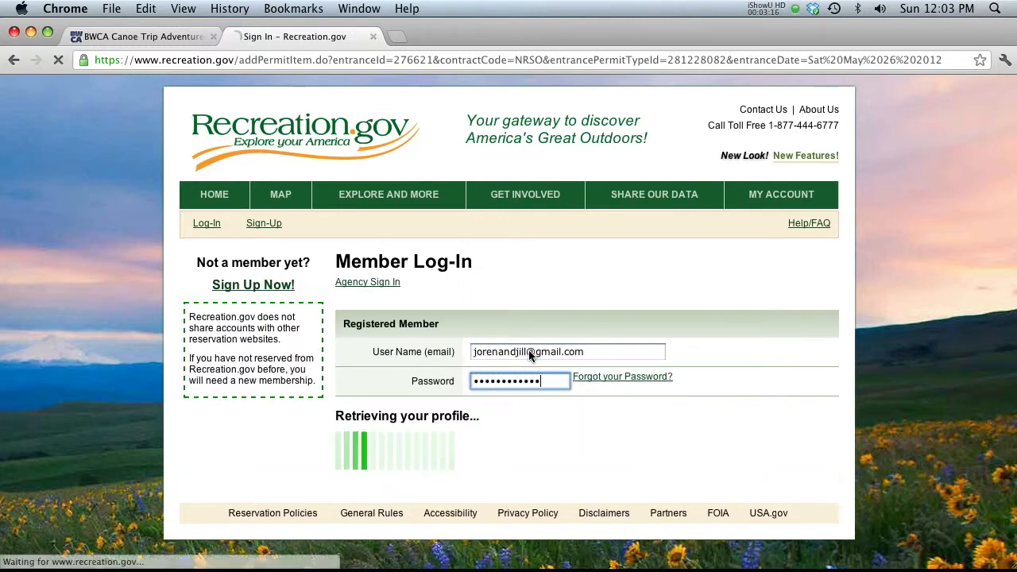
- Review the entrance, group leader and permit information in the permit order details
scroll(828, 325, "down", 5)
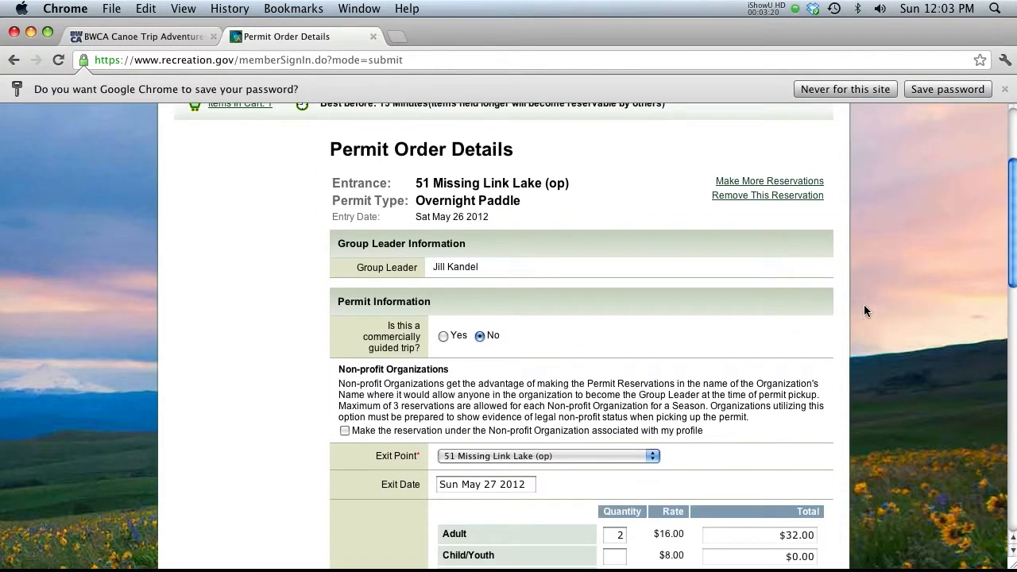
scroll(863, 304, "down", 4)
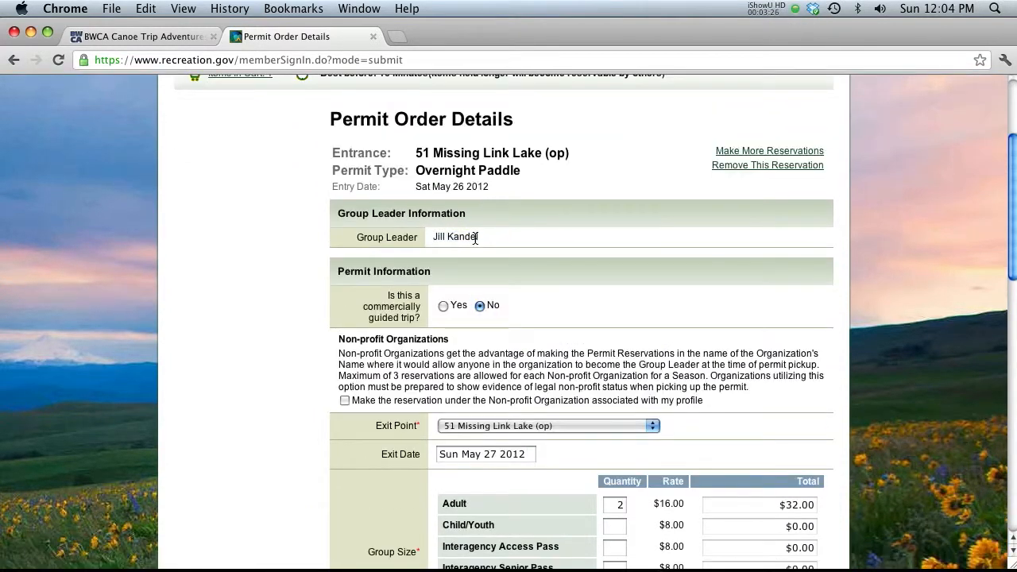
scroll(475, 238, "up", 3)
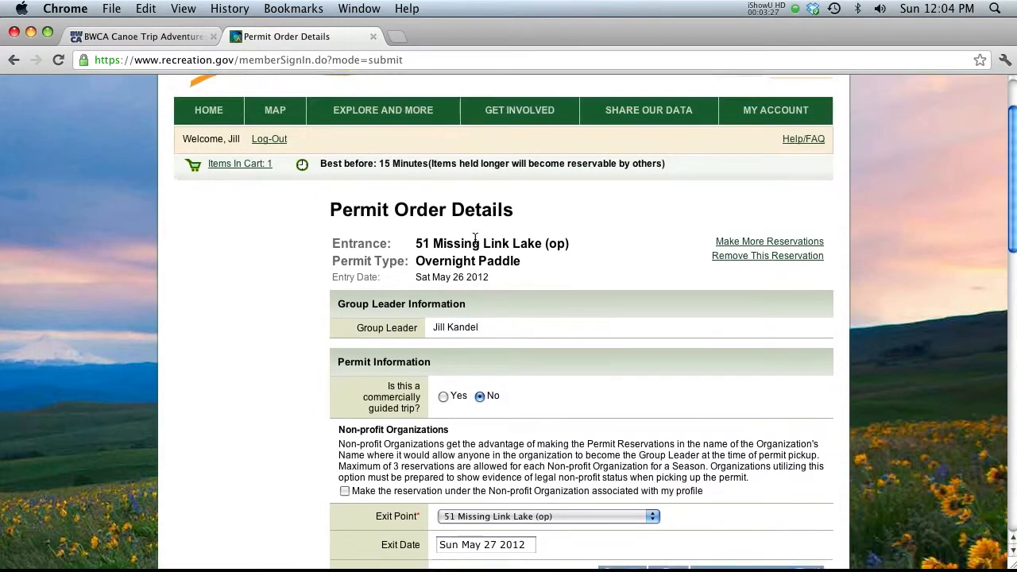
- Review the commercial-trip and non-profit settings and the exit point options in the permit information
scroll(526, 254, "down", 7)
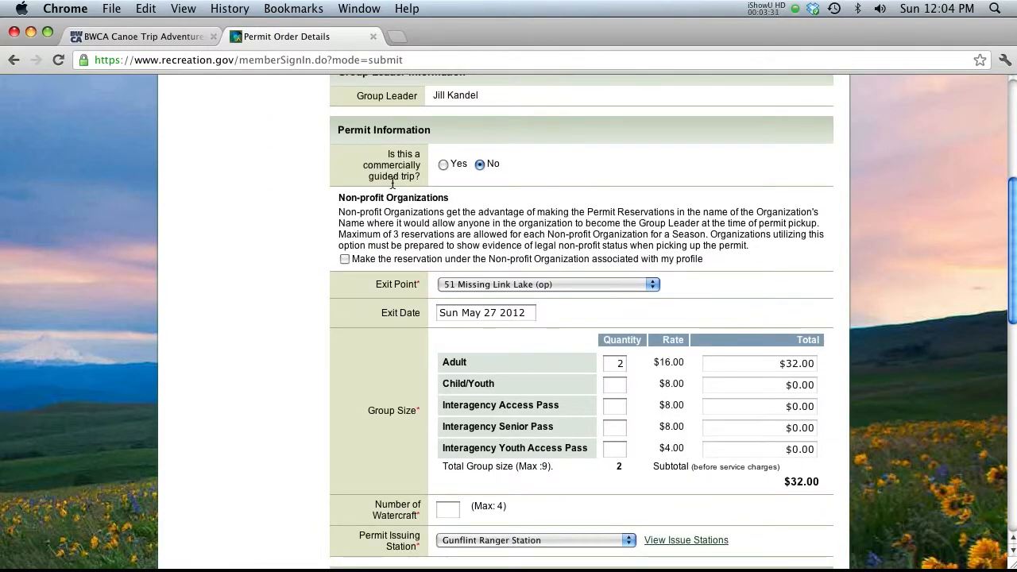
scroll(385, 220, "down", 1)
scroll(385, 221, "down", 1)
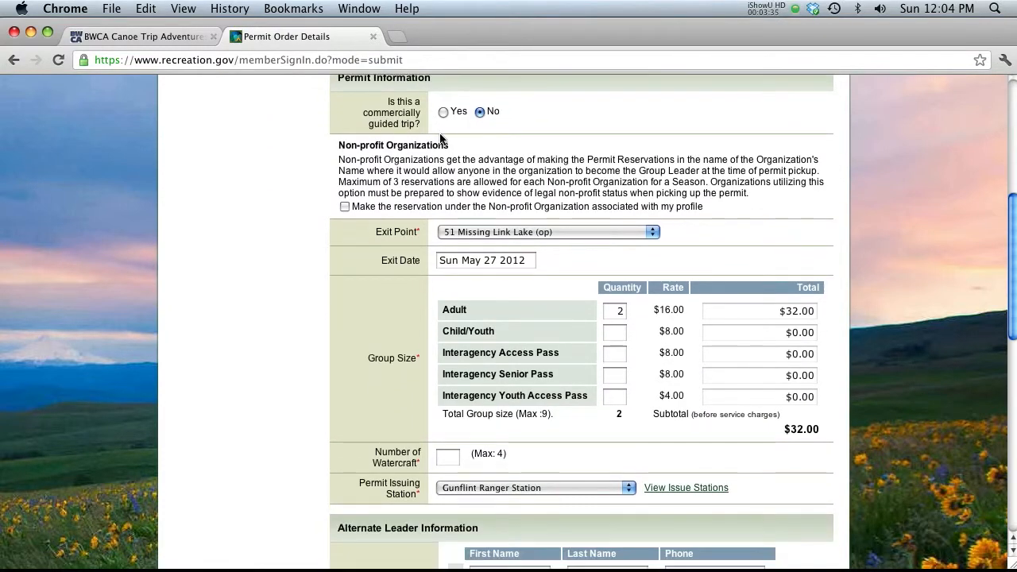
scroll(358, 245, "down", 2)
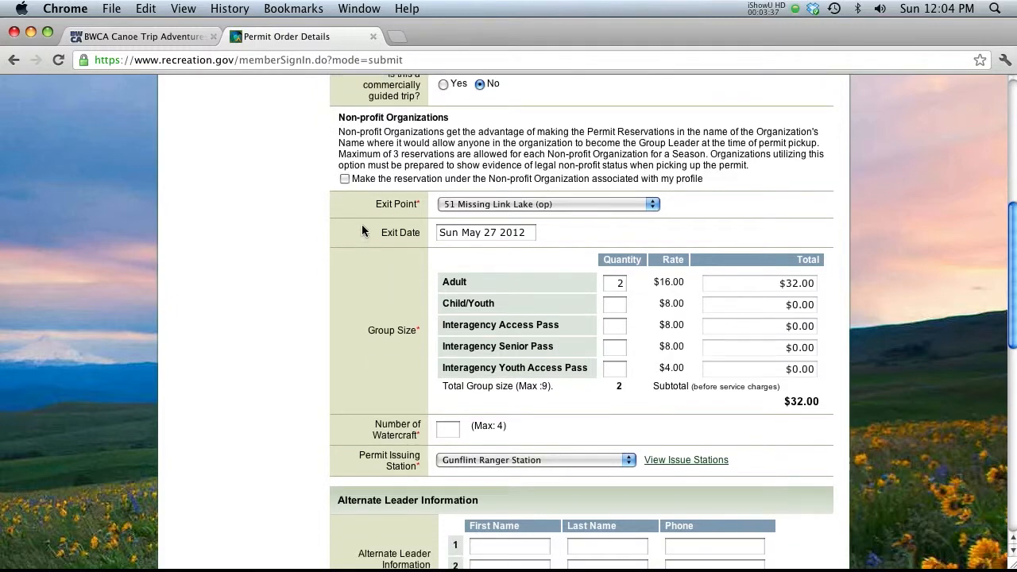
left_click_drag(373, 167, 484, 180)
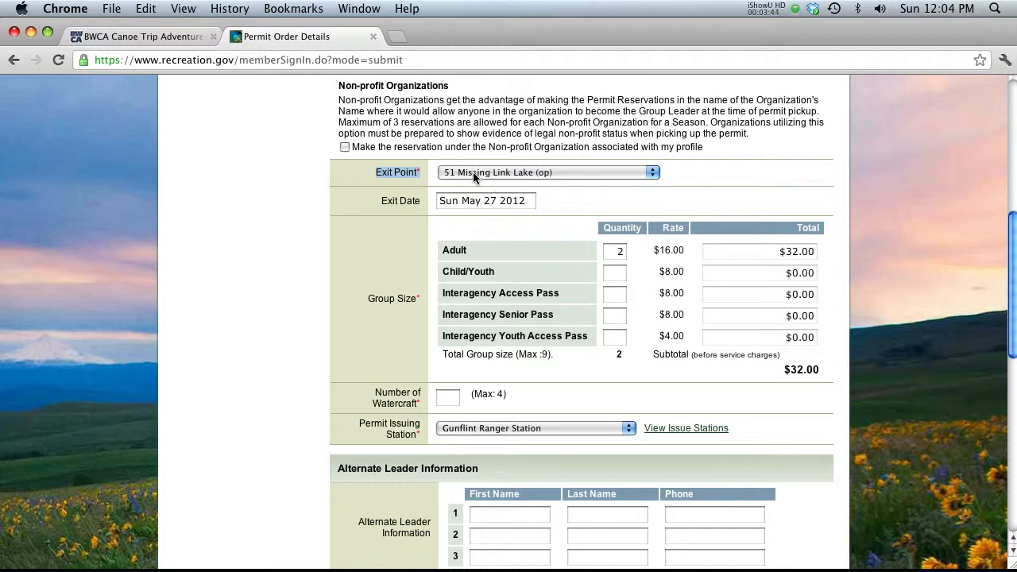
left_click(520, 173)
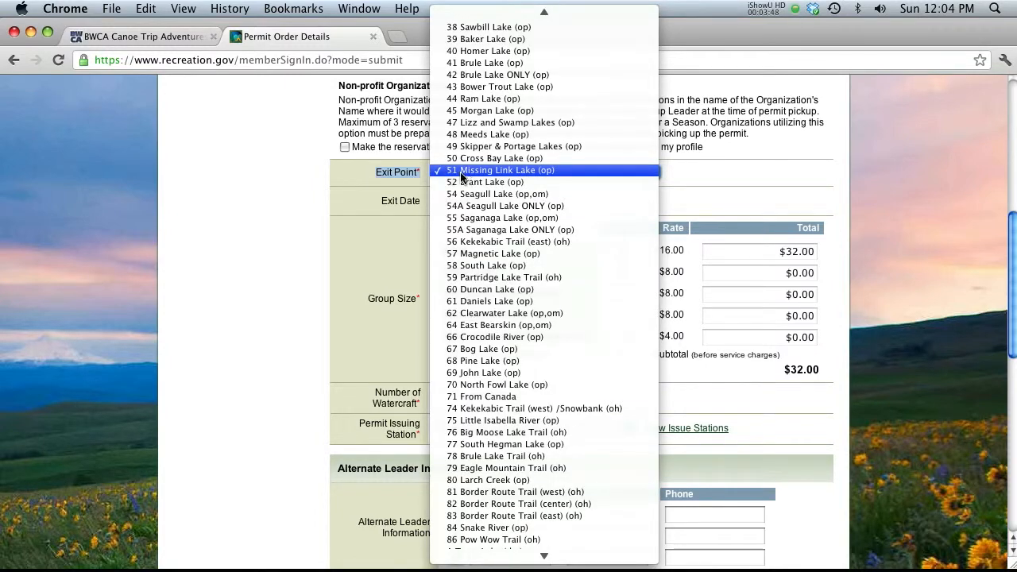
left_click(400, 200)
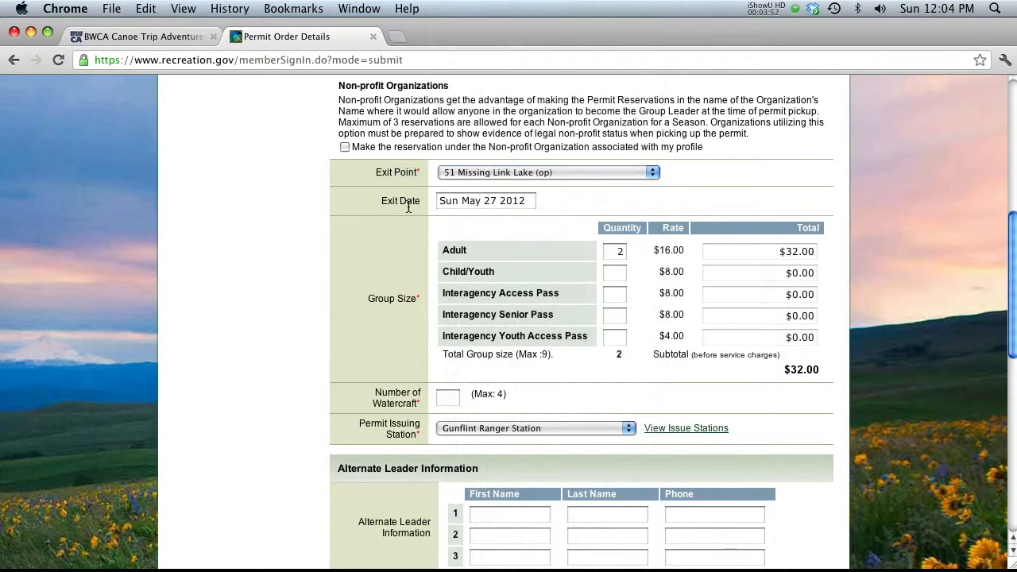
- Check the exit date and the adult quantity under the group size
scroll(389, 194, "down", 1)
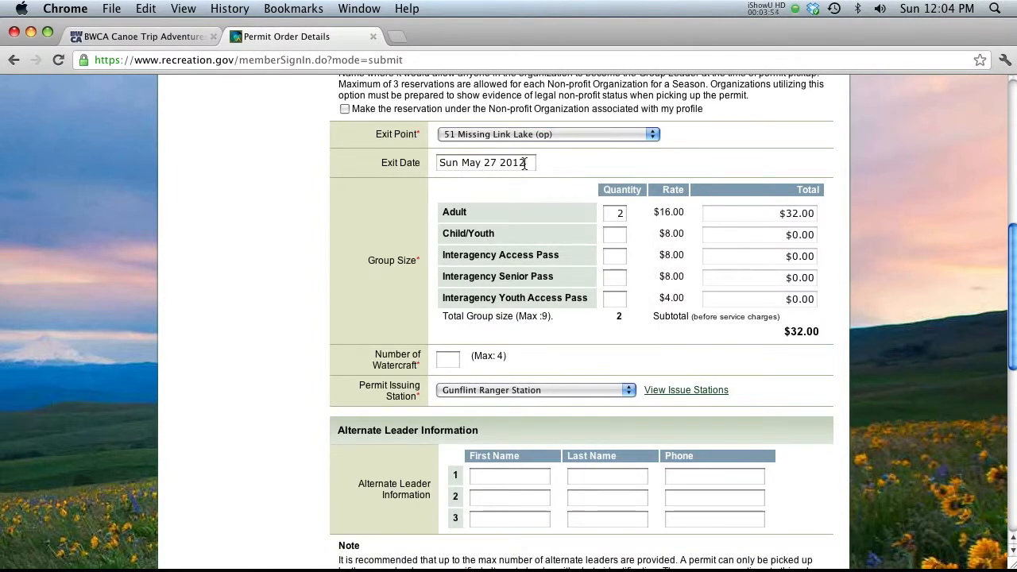
left_click(524, 163)
left_click(464, 167)
scroll(370, 164, "down", 2)
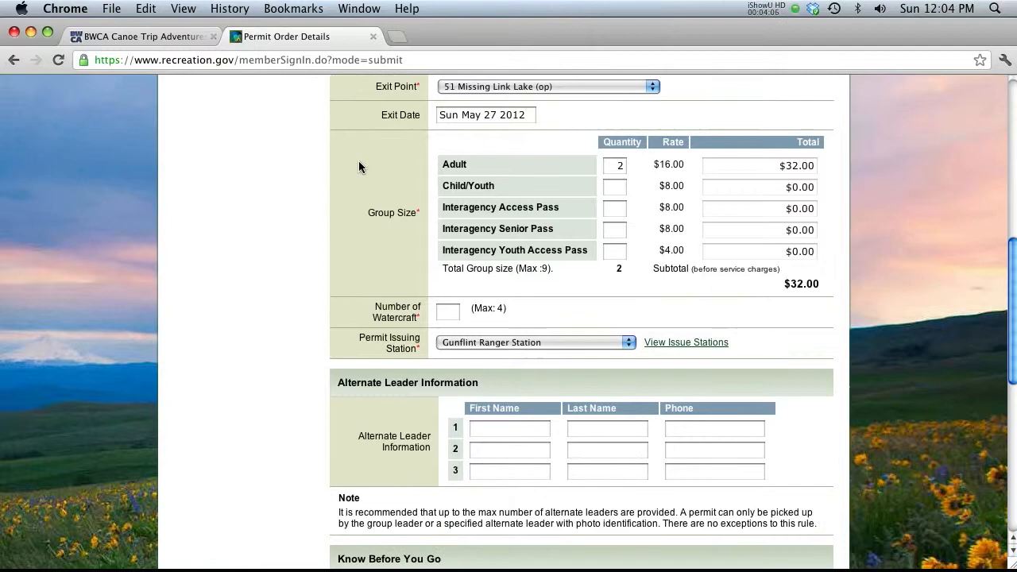
double_click(609, 168)
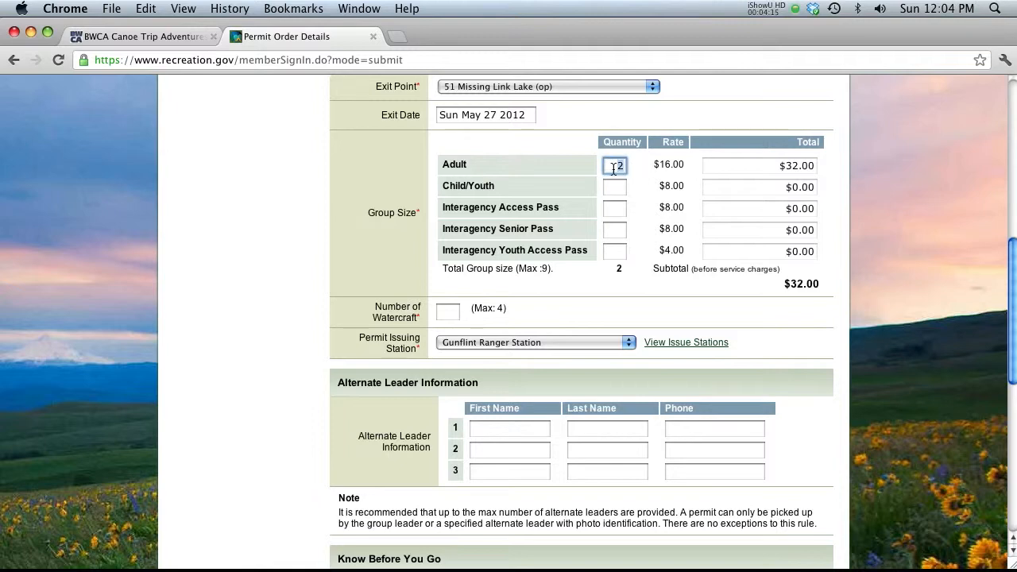
left_click(632, 164)
double_click(620, 168)
left_click(640, 166)
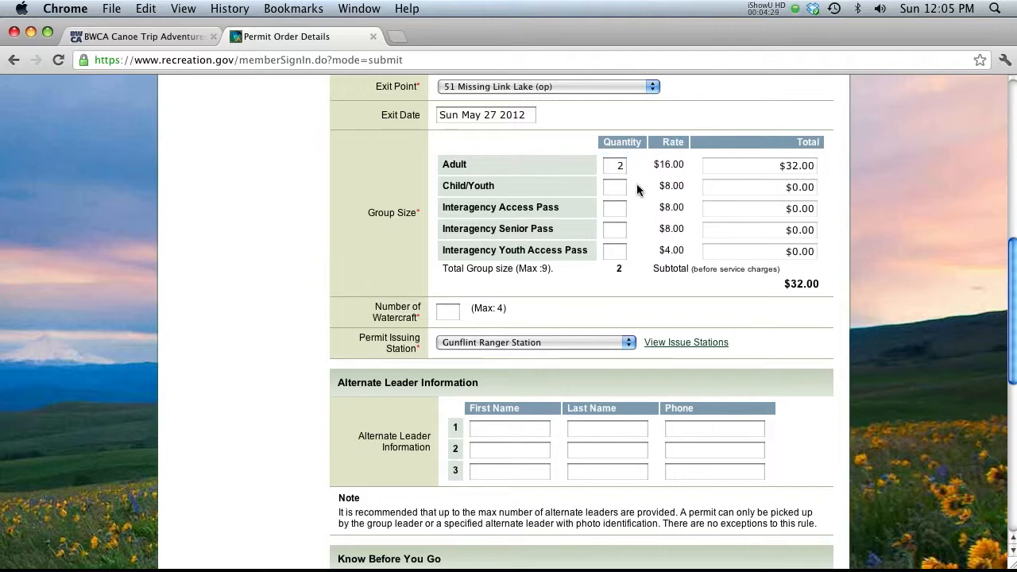
- Set the number of watercraft to 1 and check the adult rate
scroll(639, 172, "down", 2)
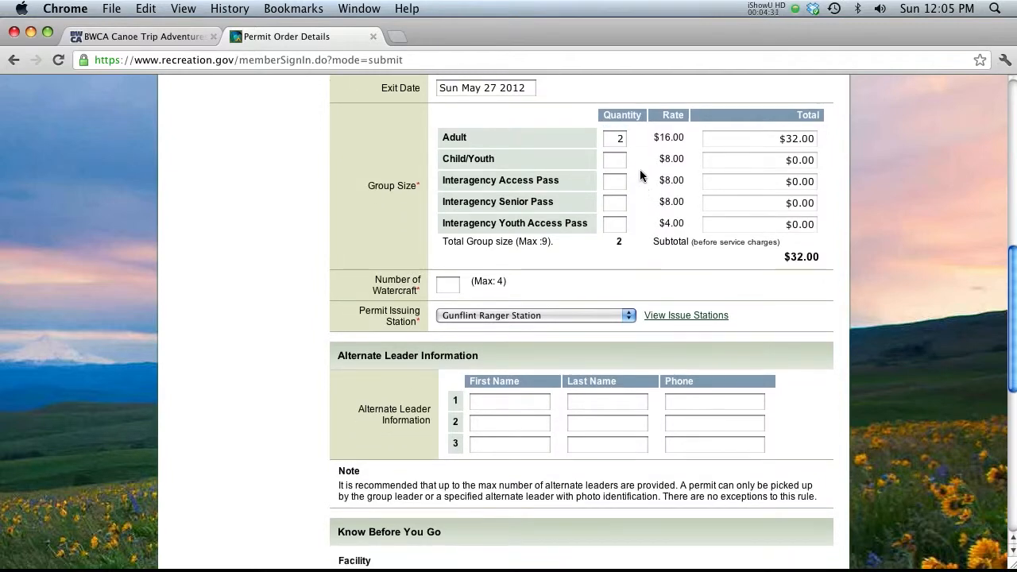
left_click(448, 286)
type("1")
left_click(525, 270)
left_click_drag(515, 282, 467, 285)
scroll(571, 255, "down", 1)
left_click_drag(684, 116, 653, 117)
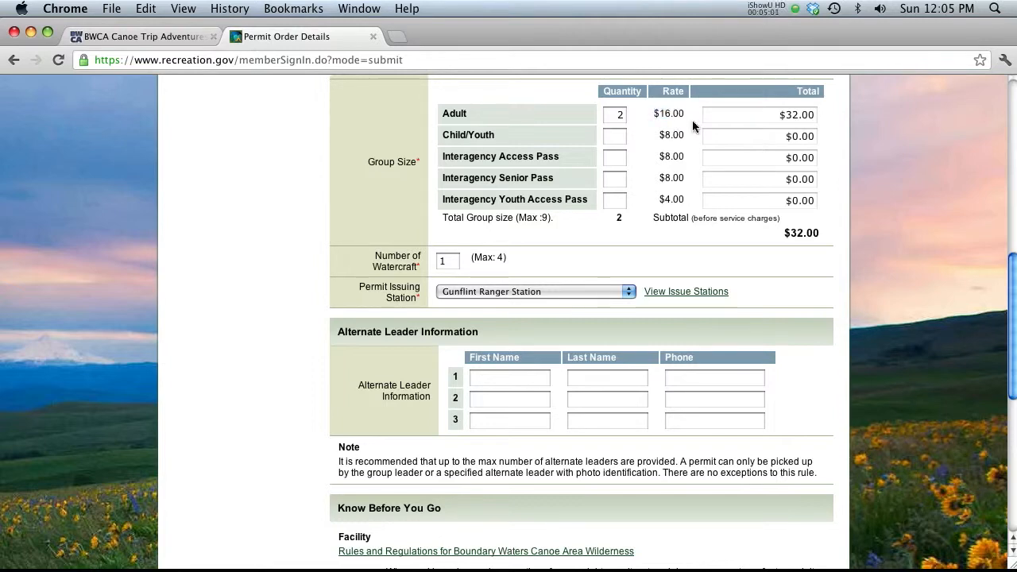
- Look through the available permit issuing stations, including the ranger stations and cooperators
scroll(647, 169, "down", 1)
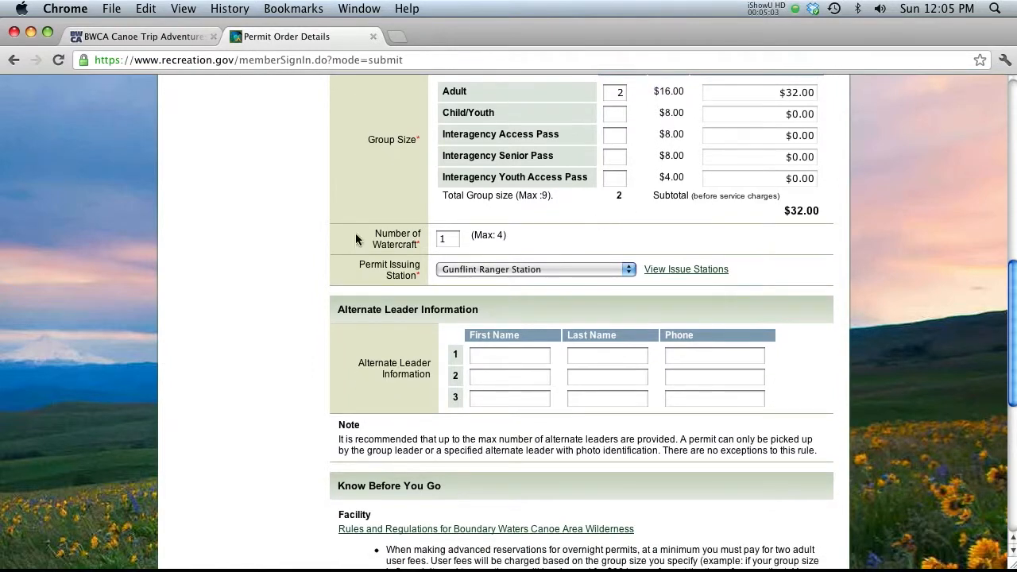
scroll(379, 268, "down", 1)
scroll(379, 268, "down", 1)
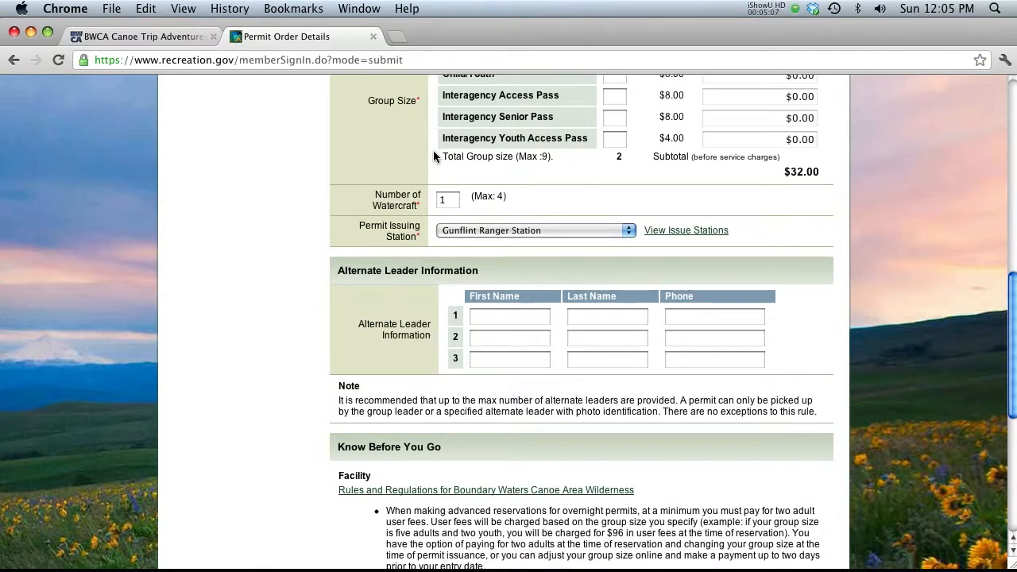
scroll(425, 219, "down", 1)
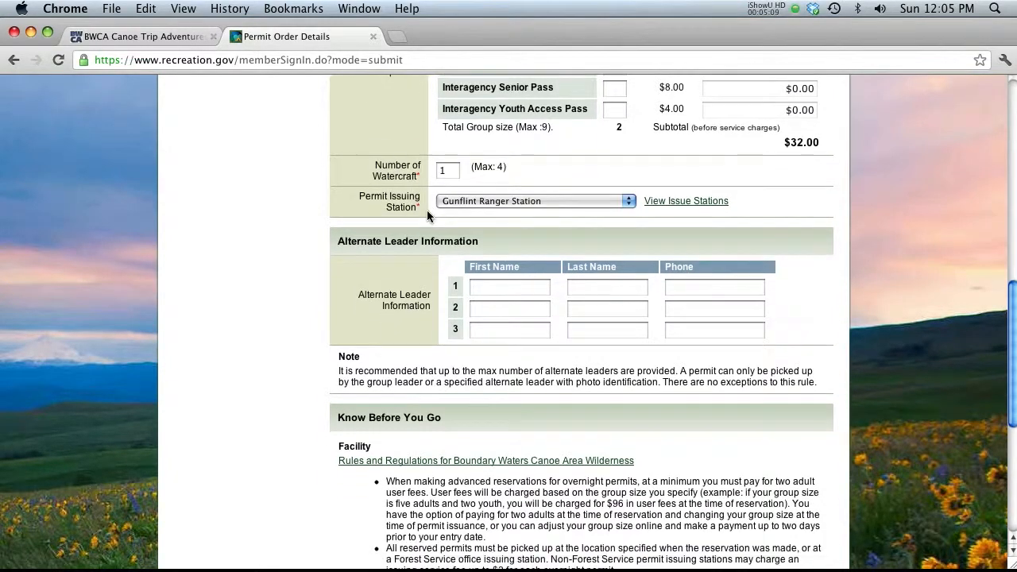
scroll(426, 209, "down", 1)
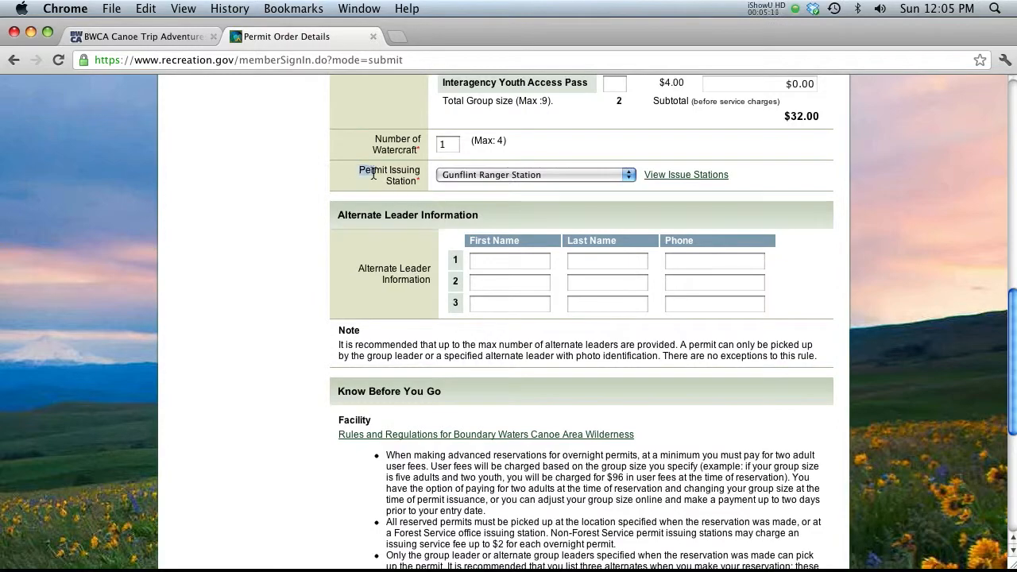
left_click_drag(366, 172, 417, 181)
left_click(407, 181)
left_click(467, 176)
scroll(552, 206, "down", 10)
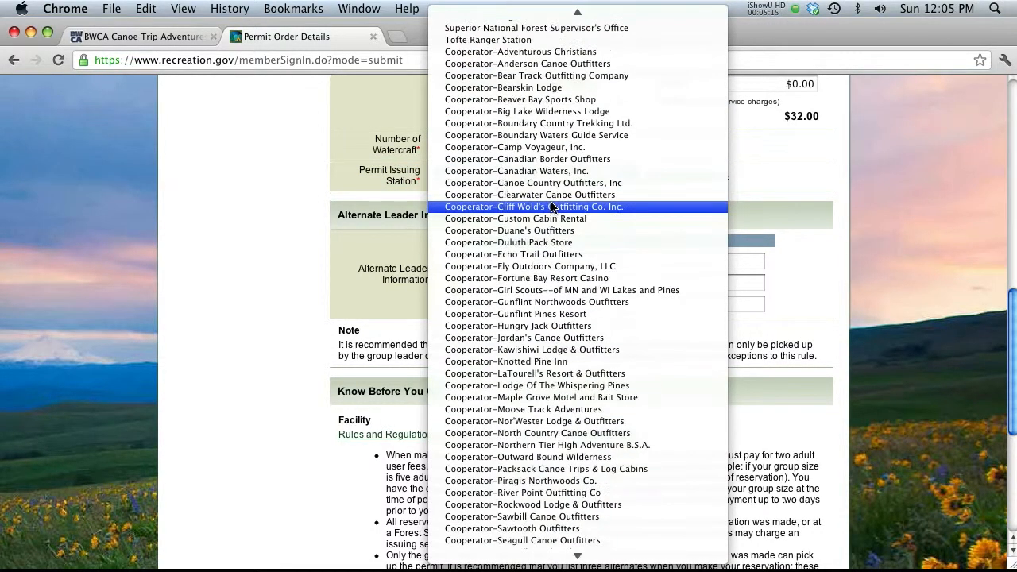
scroll(552, 207, "up", 3)
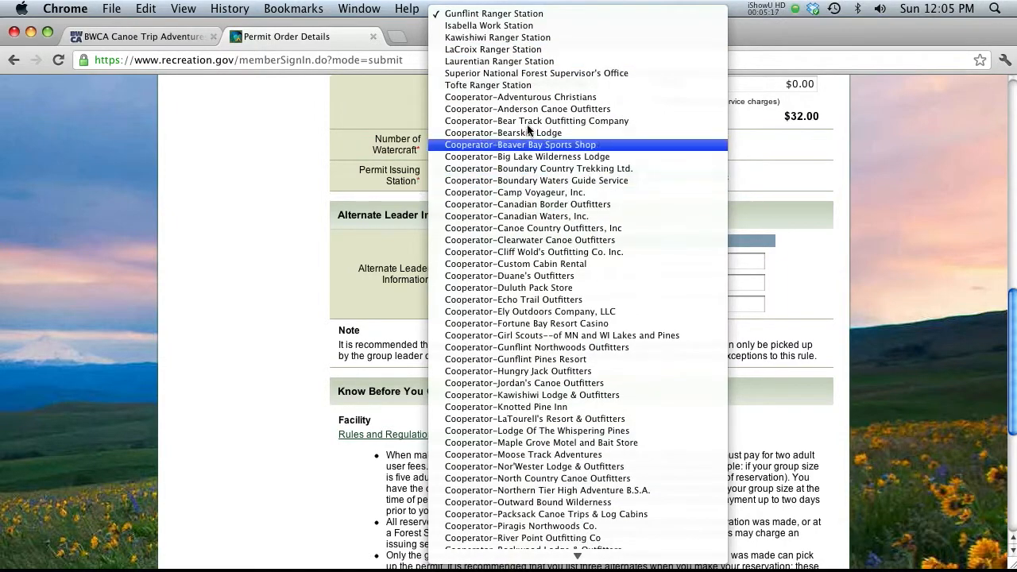
scroll(548, 310, "down", 4)
scroll(572, 366, "up", 4)
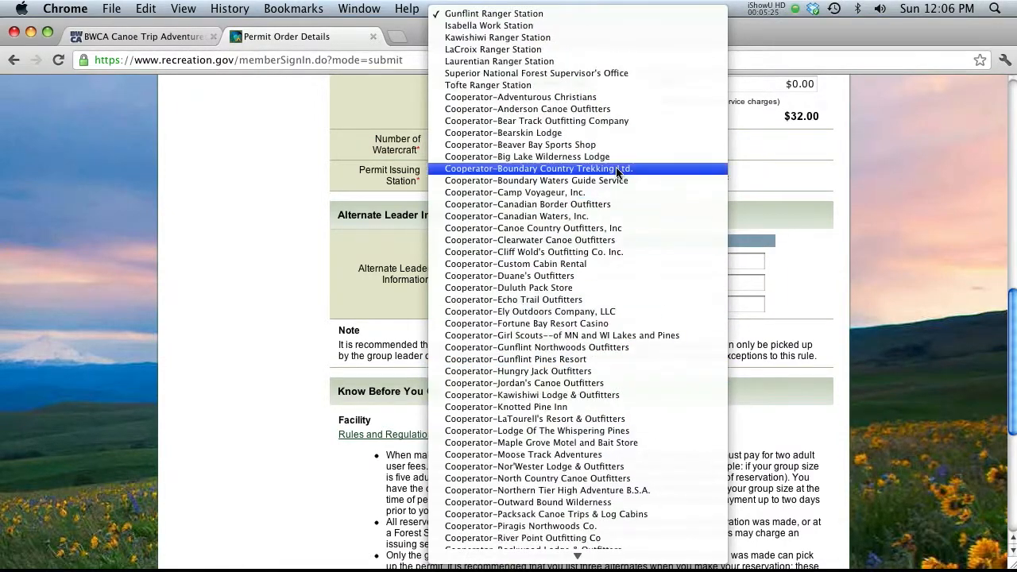
left_click(751, 175)
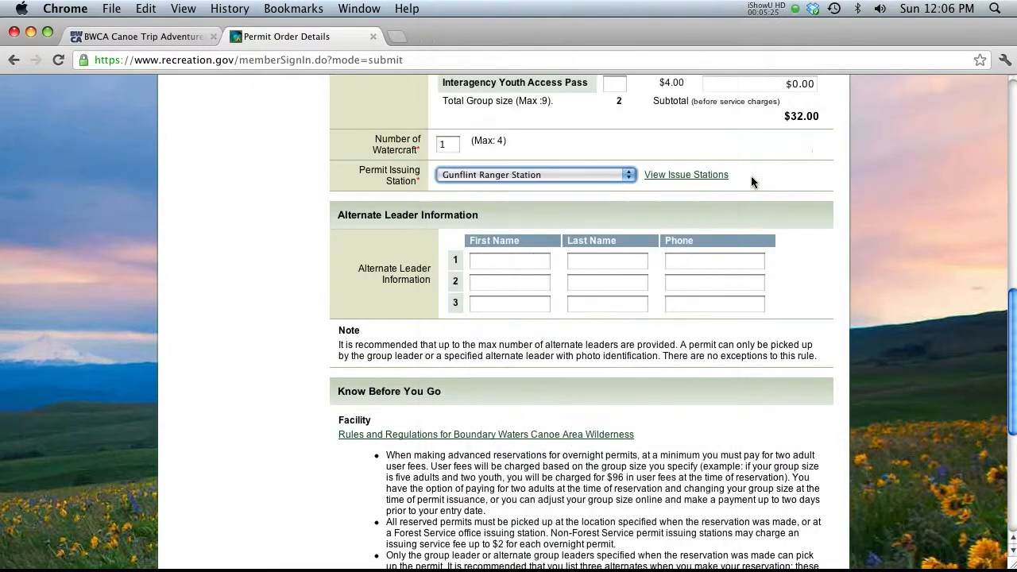
- View the issuing station map around Grand Marais, check the Stone Harbor Wilderness Supply and Gunflint Ranger Station details, and close the map page
left_click(654, 177)
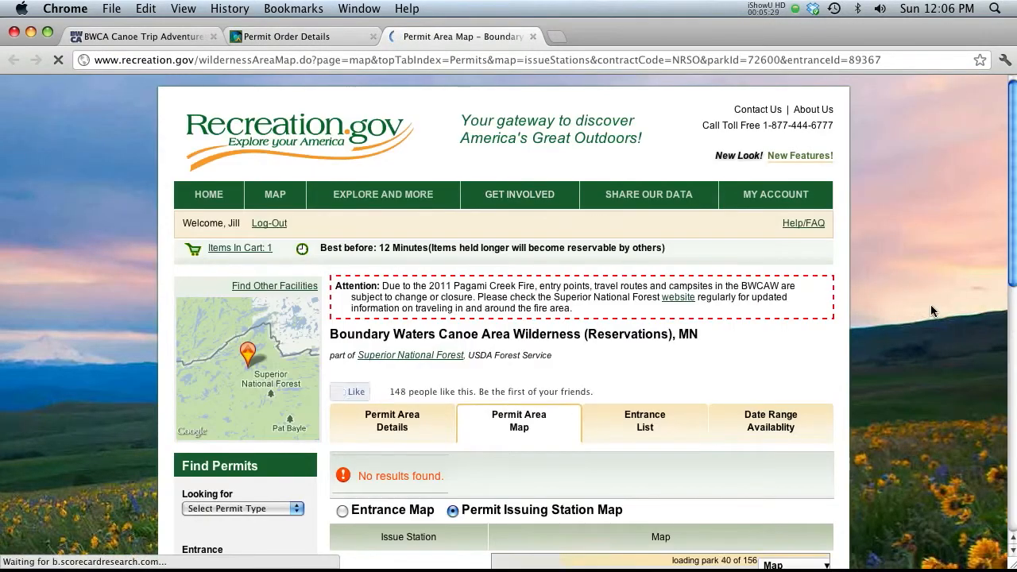
scroll(930, 303, "down", 10)
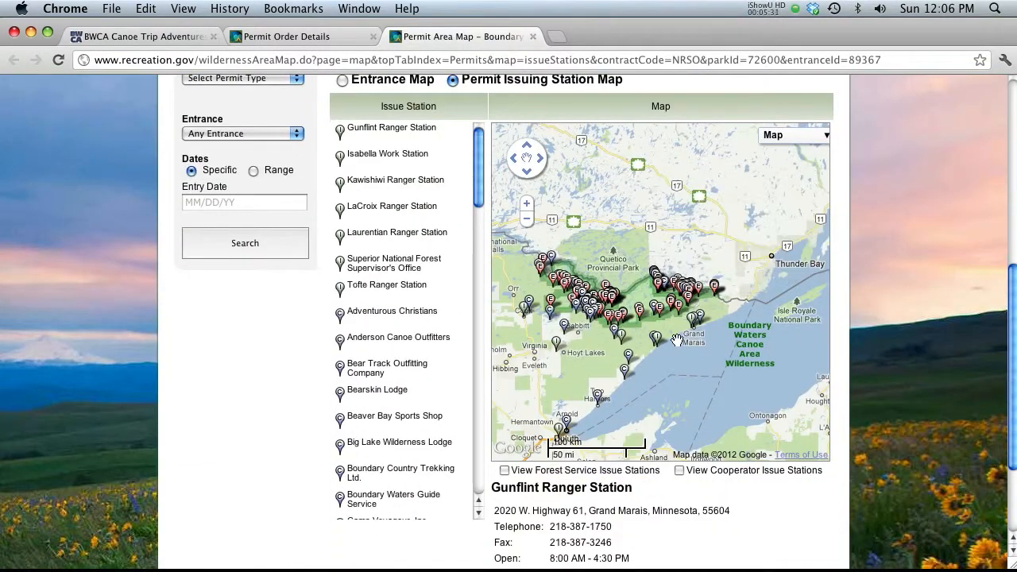
double_click(675, 340)
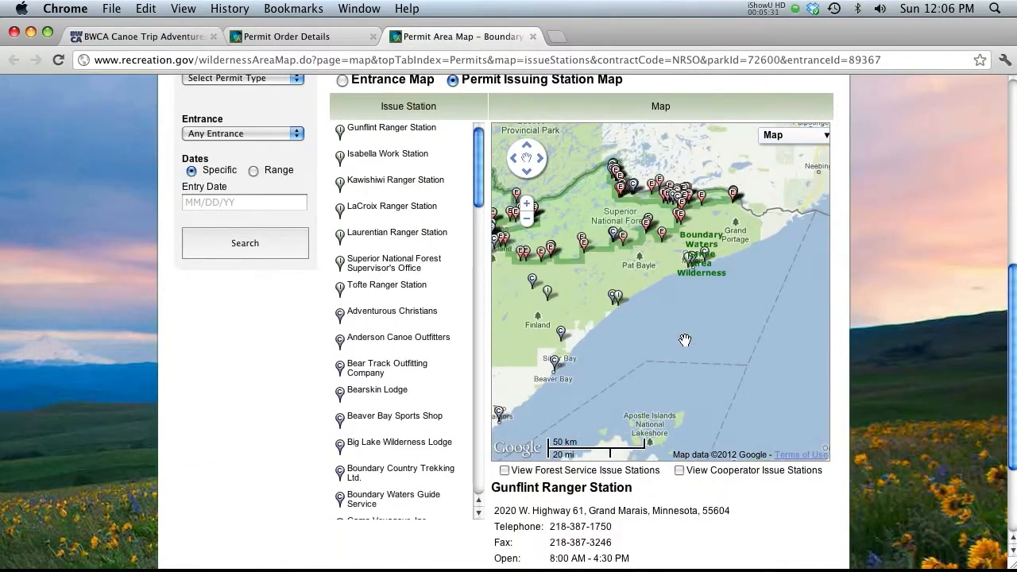
double_click(680, 296)
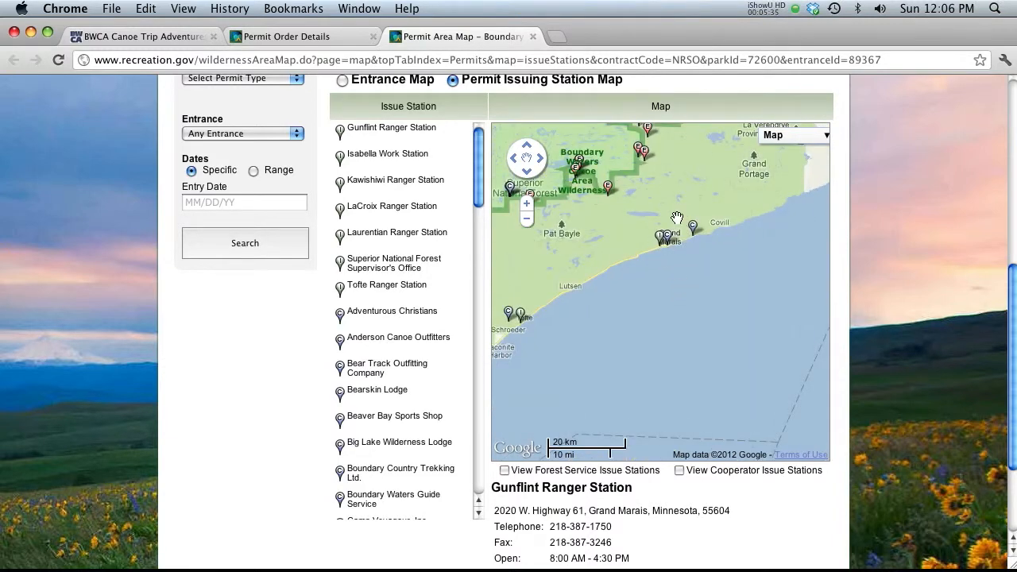
double_click(676, 218)
left_click(641, 340)
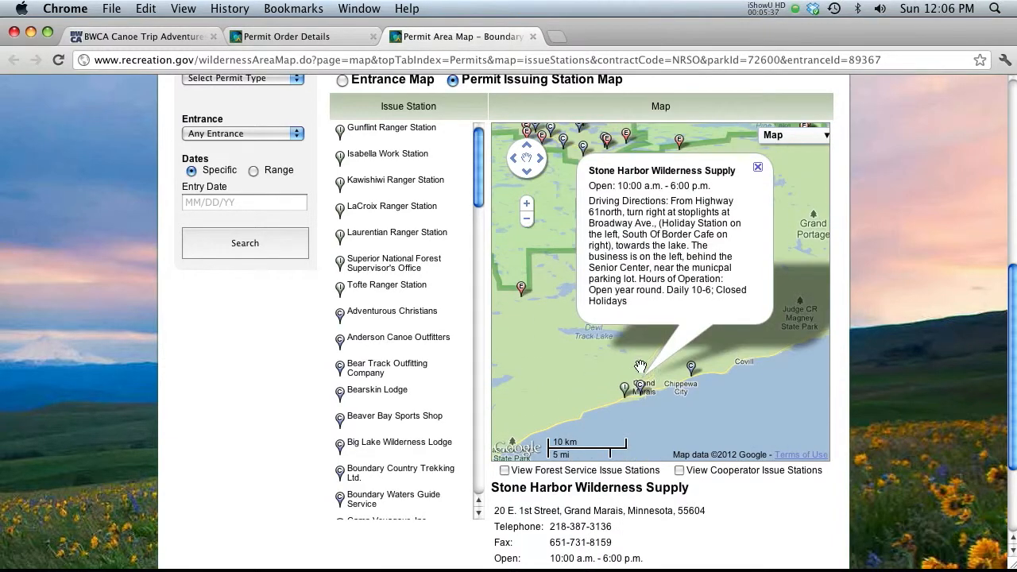
left_click(624, 389)
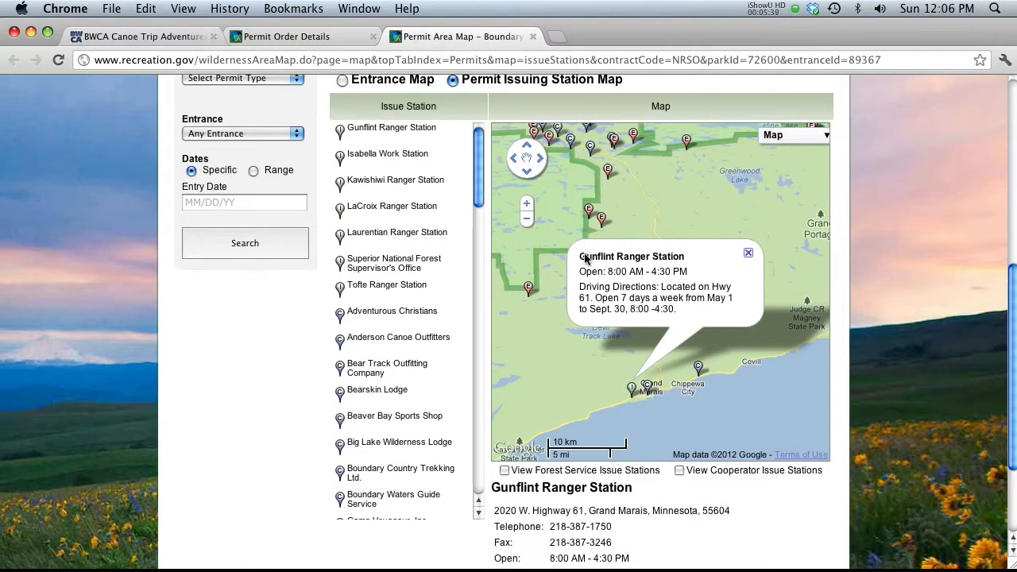
left_click(533, 37)
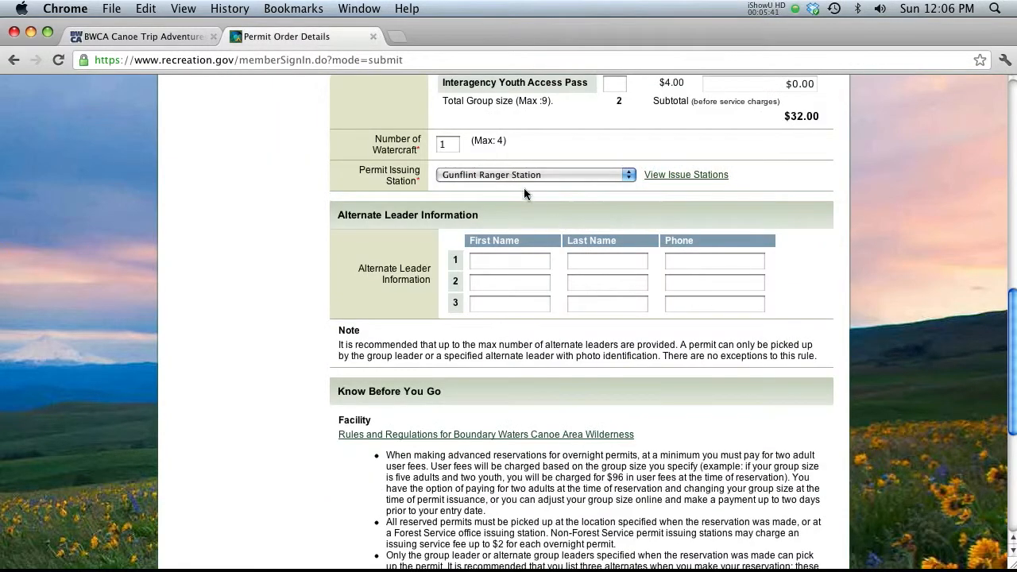
- Choose Gunflint Ranger Station as the permit issuing station
left_click(504, 175)
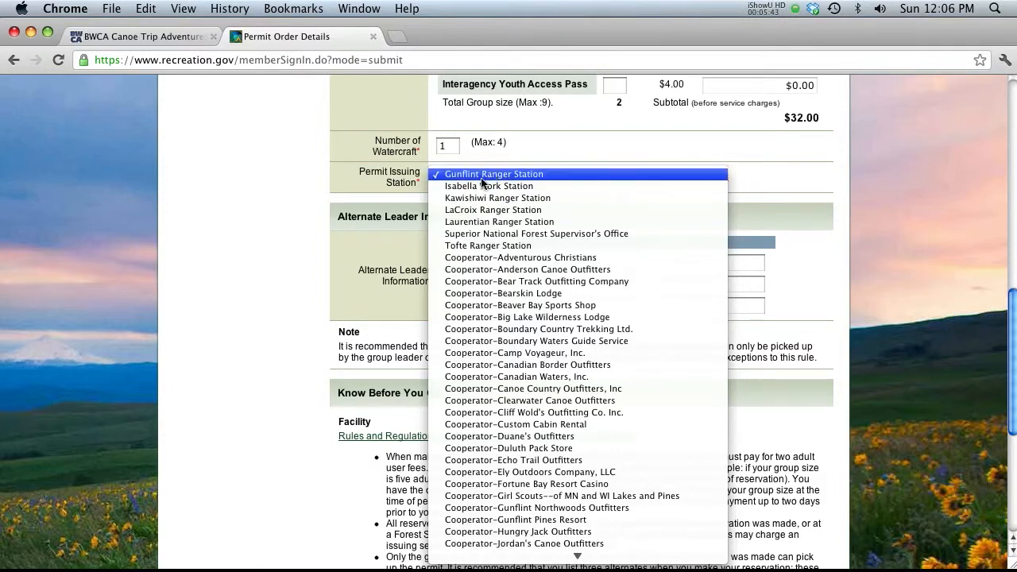
left_click(490, 176)
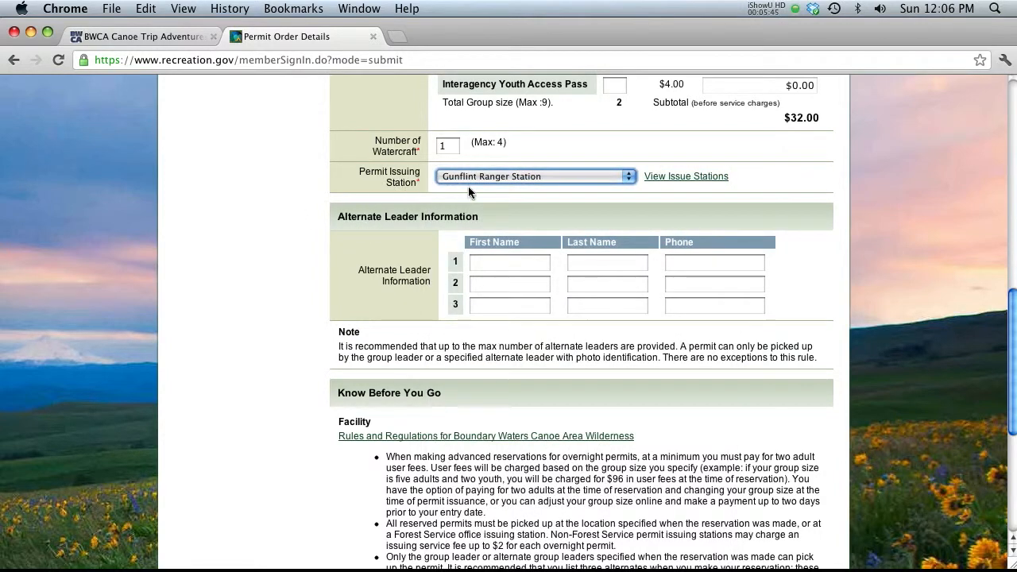
left_click(303, 219)
- Acknowledge having read and understood the important Know Before You Go information
scroll(298, 235, "up", 1)
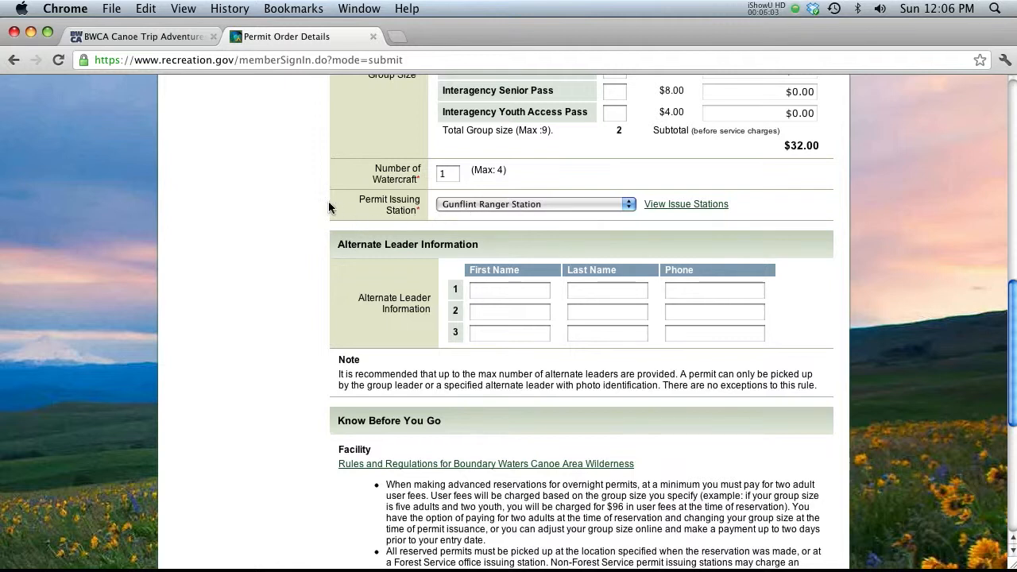
scroll(448, 210, "down", 1)
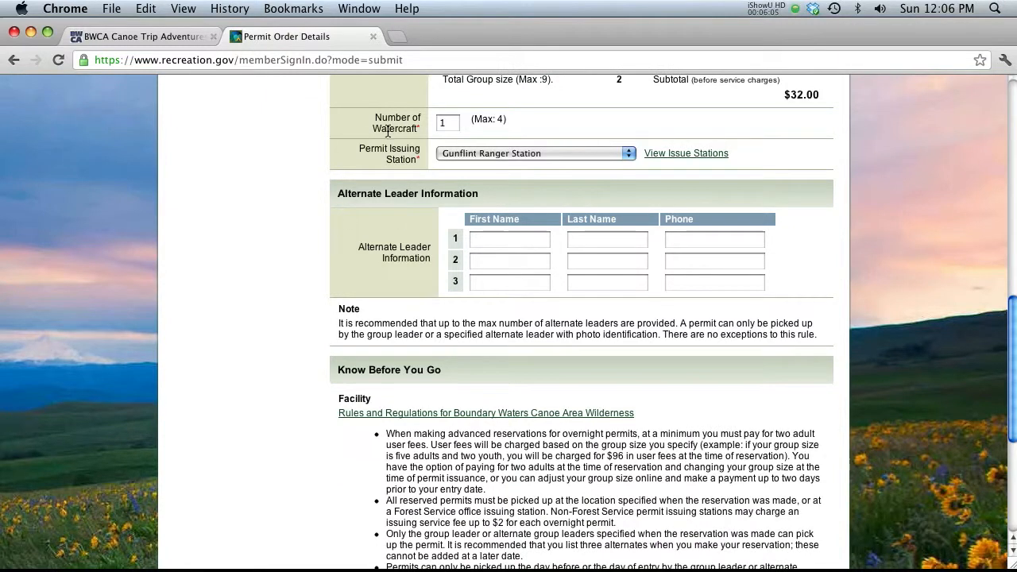
scroll(377, 184, "up", 1)
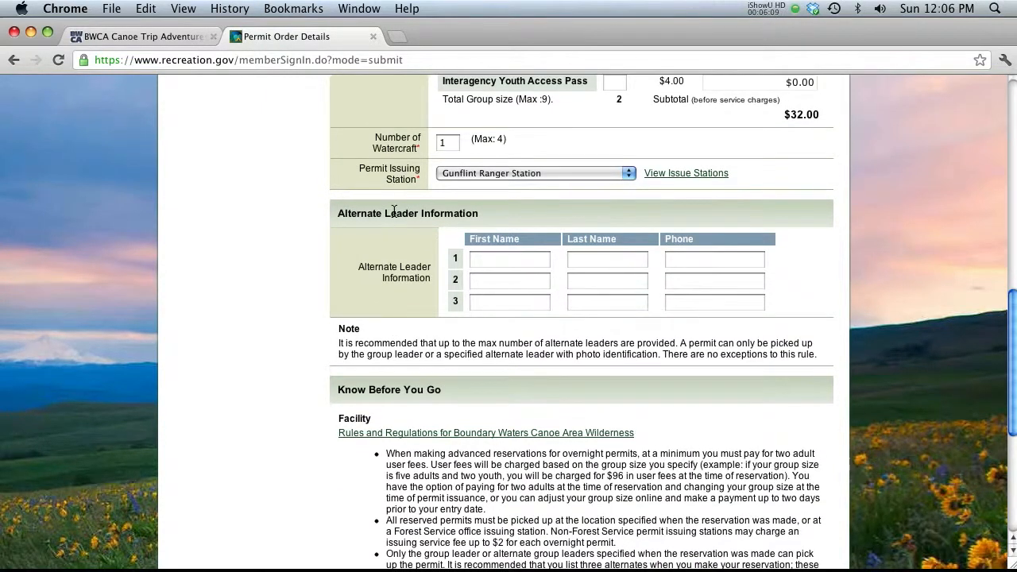
scroll(393, 211, "down", 8)
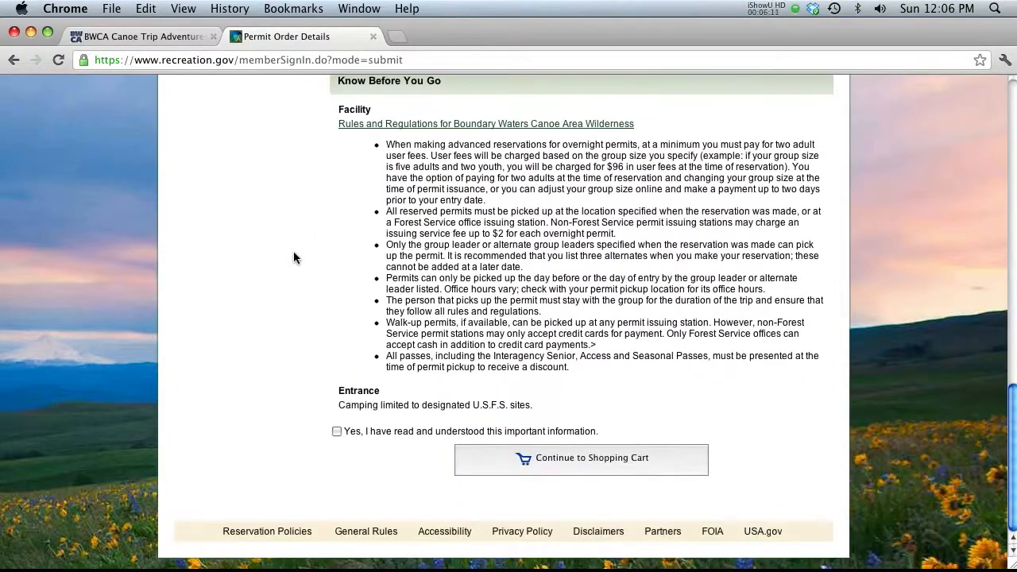
left_click(337, 431)
- Review the whole permit order, from the entrance and group leader to the group size, watercraft and alternate leader fields
scroll(568, 463, "up", 10)
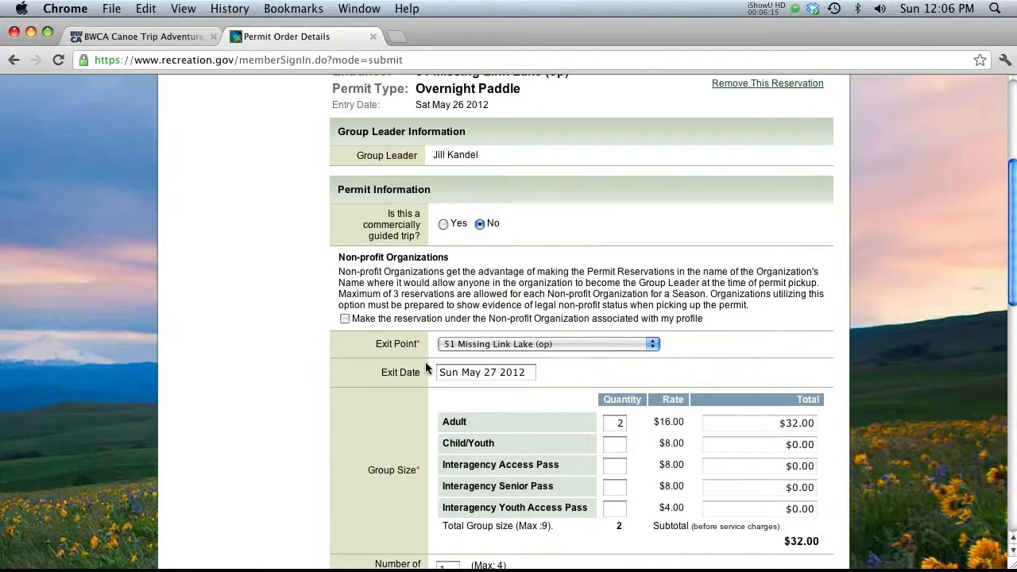
scroll(425, 361, "up", 7)
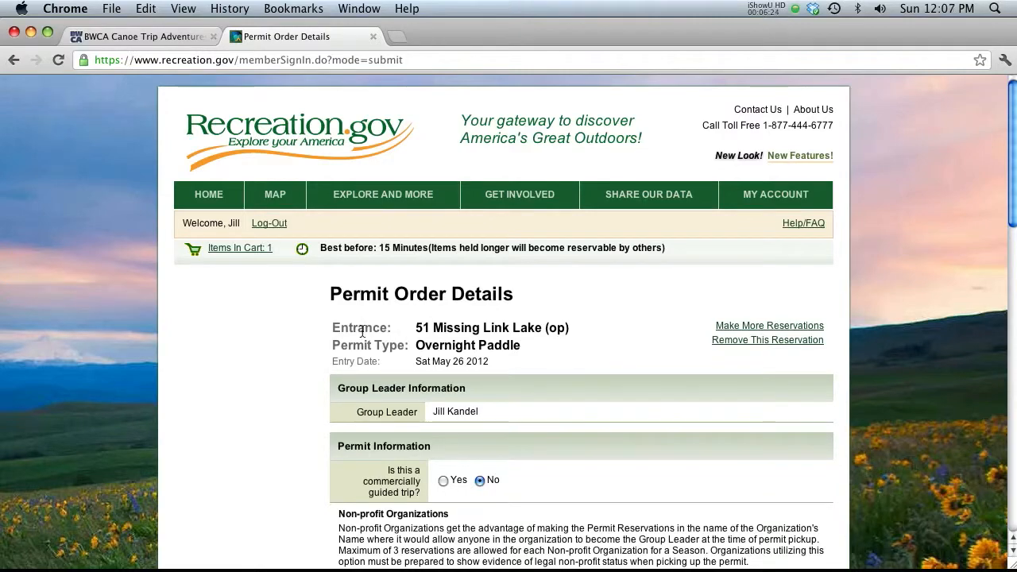
scroll(472, 333, "down", 15)
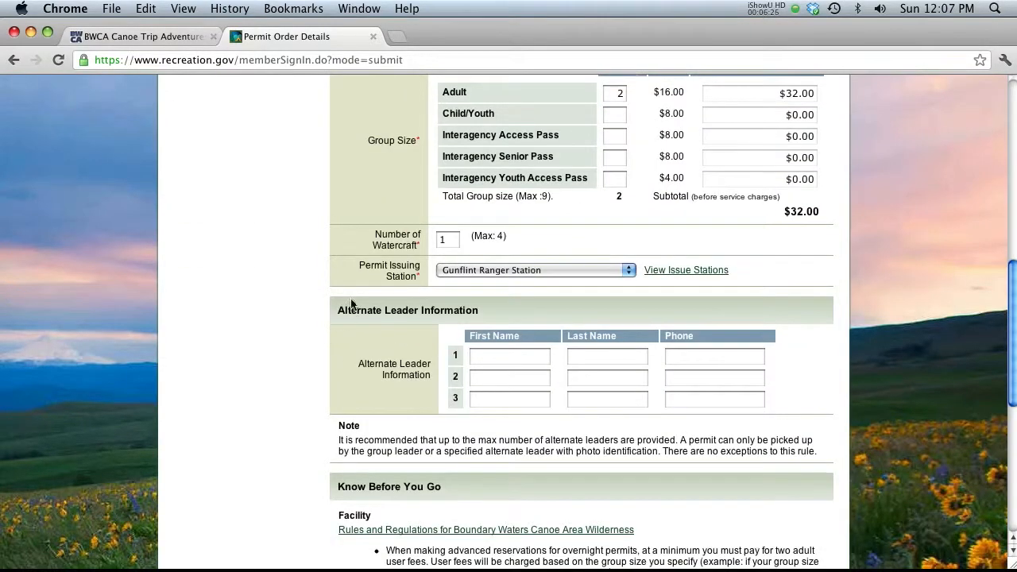
scroll(336, 292, "up", 15)
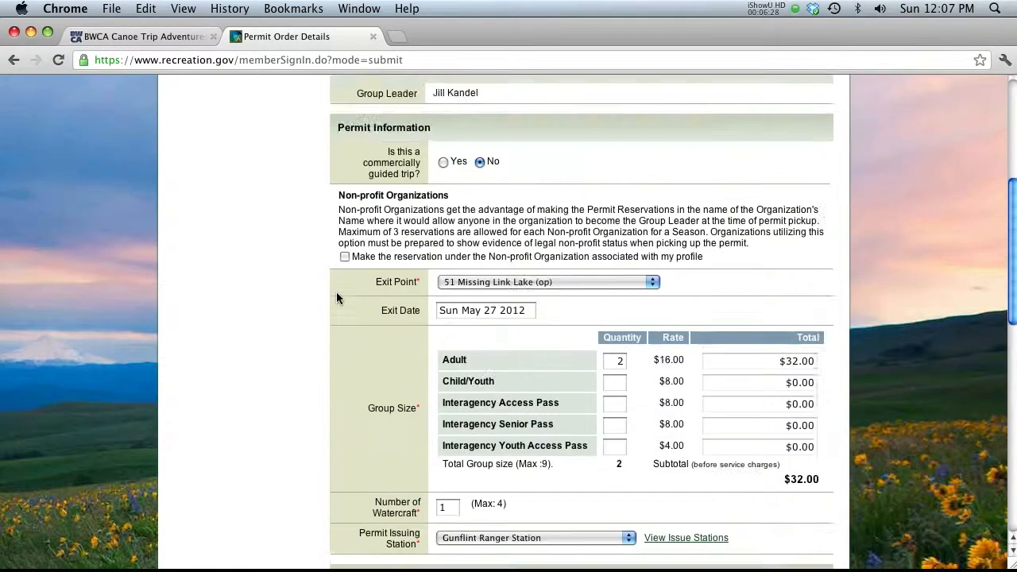